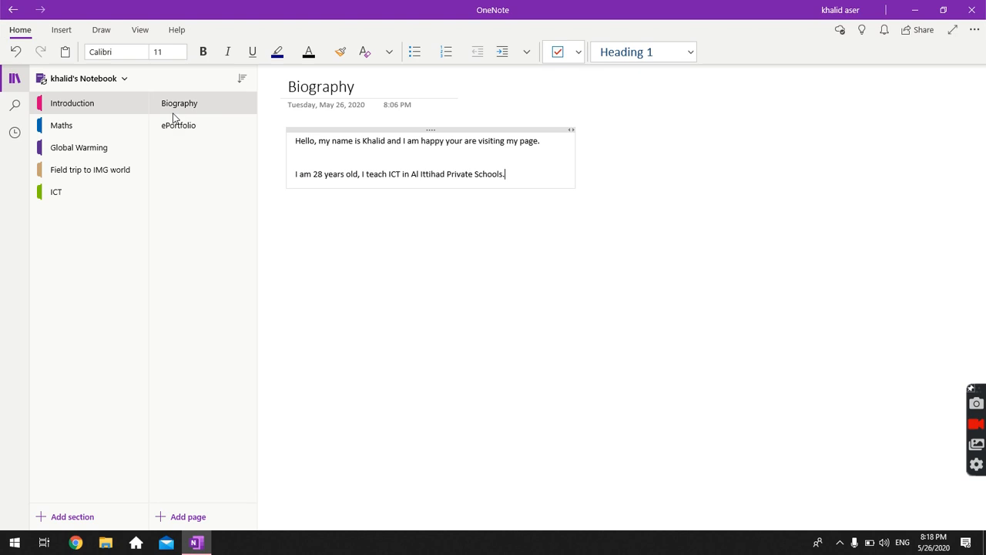
# Switch between the Introduction and Maths sections, ending on the Maths section's Trigonometry page.
pyautogui.click(83, 134)
pyautogui.click(99, 109)
pyautogui.click(183, 107)
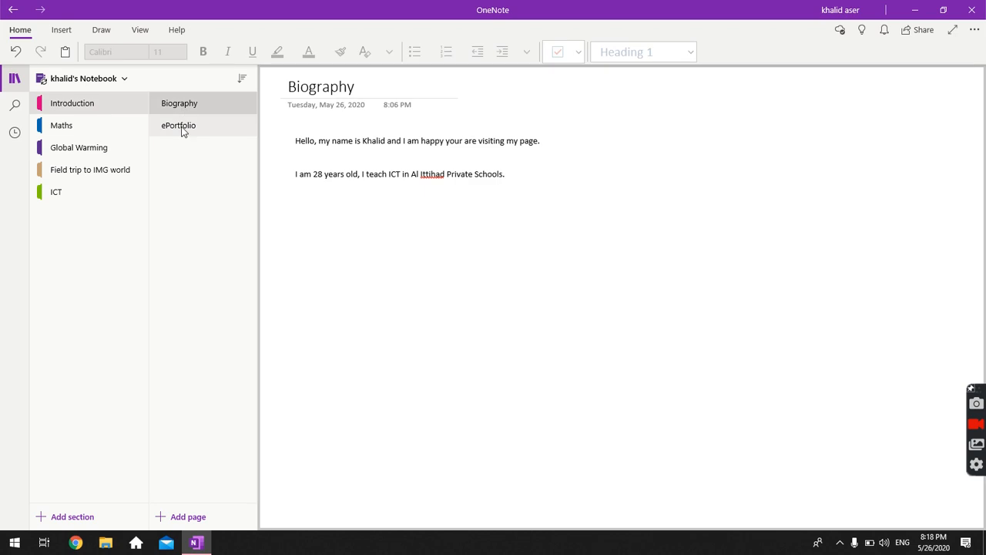
pyautogui.click(86, 122)
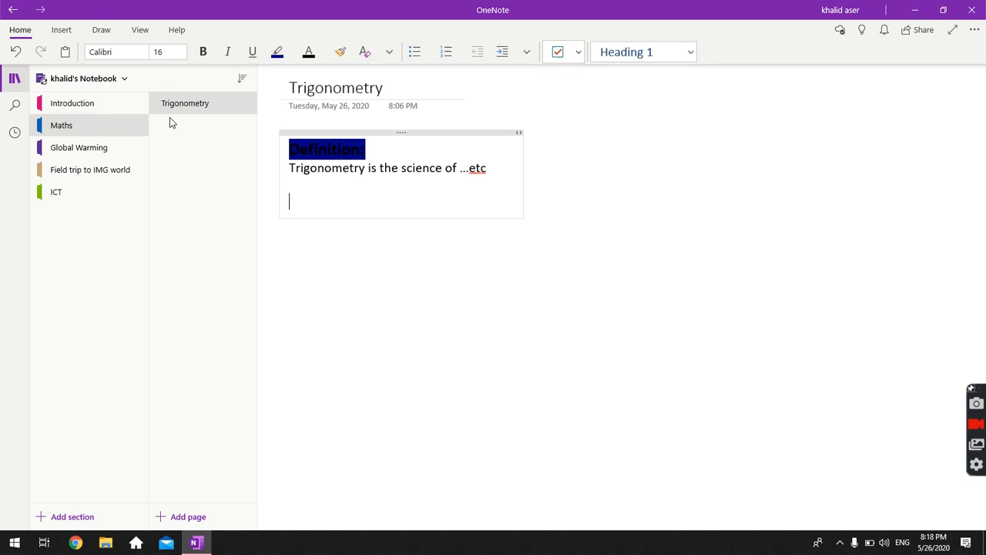
pyautogui.click(200, 109)
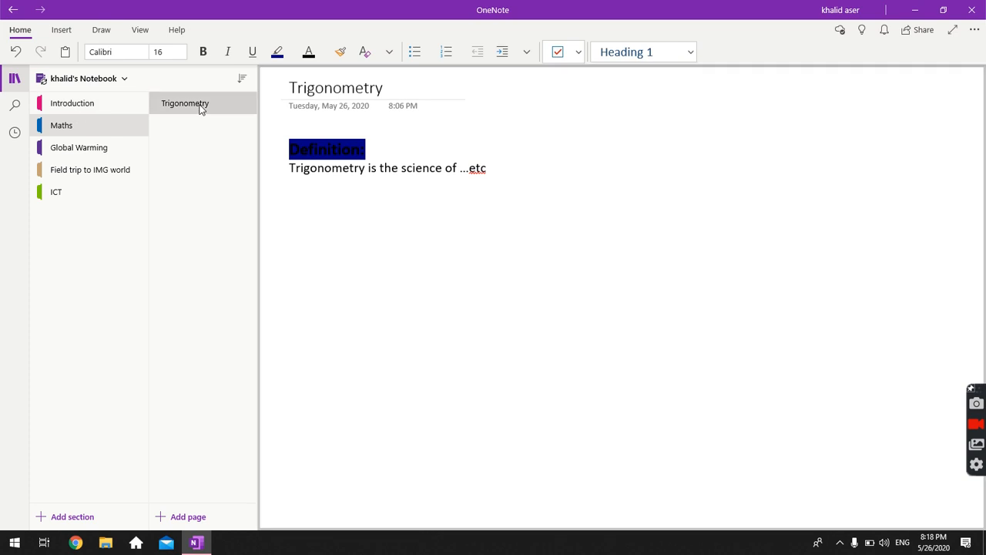
pyautogui.click(82, 108)
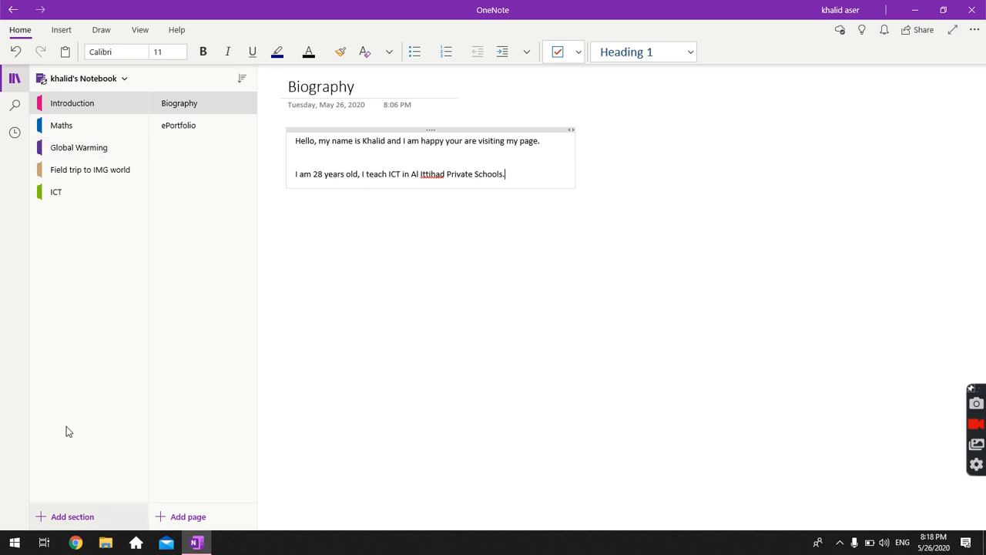
pyautogui.click(97, 133)
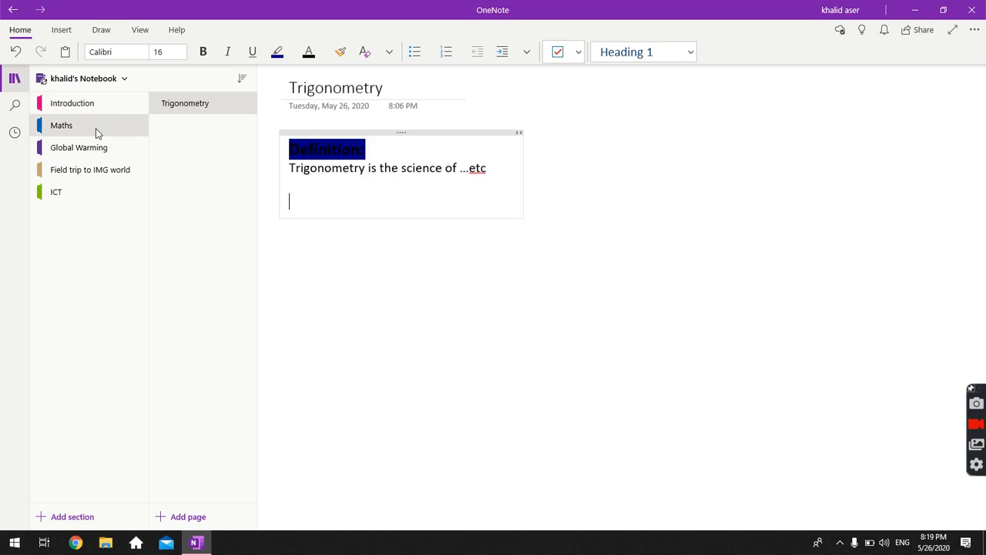
pyautogui.click(68, 516)
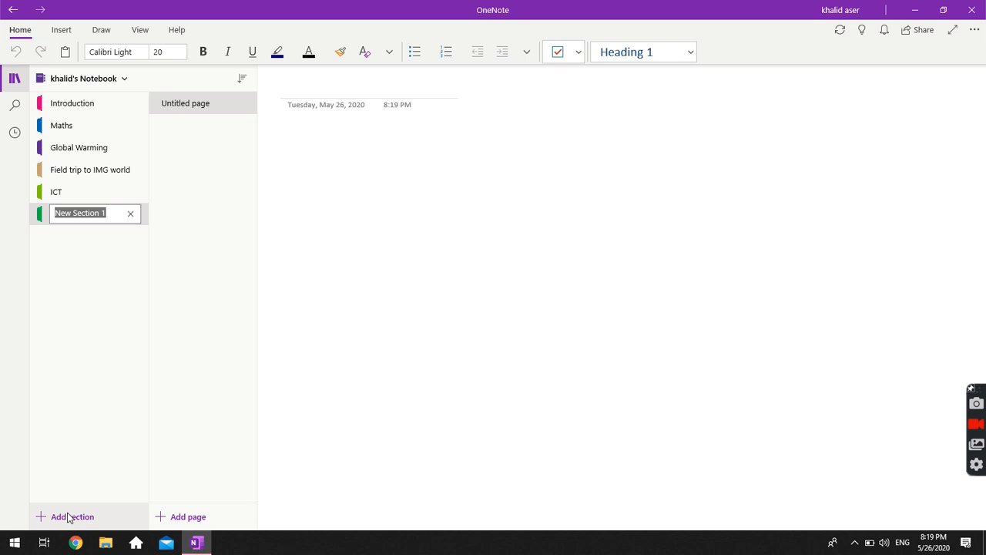
# Name the new section 'Distance learning technology', replacing the initially typed 'Online'.
pyautogui.write('Online')
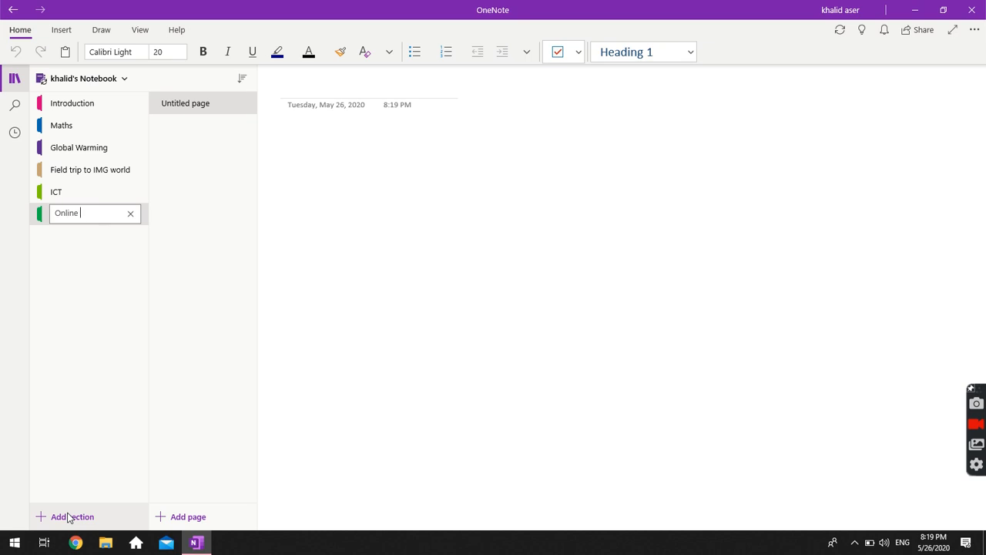
pyautogui.hotkey('ctrl', 'a')
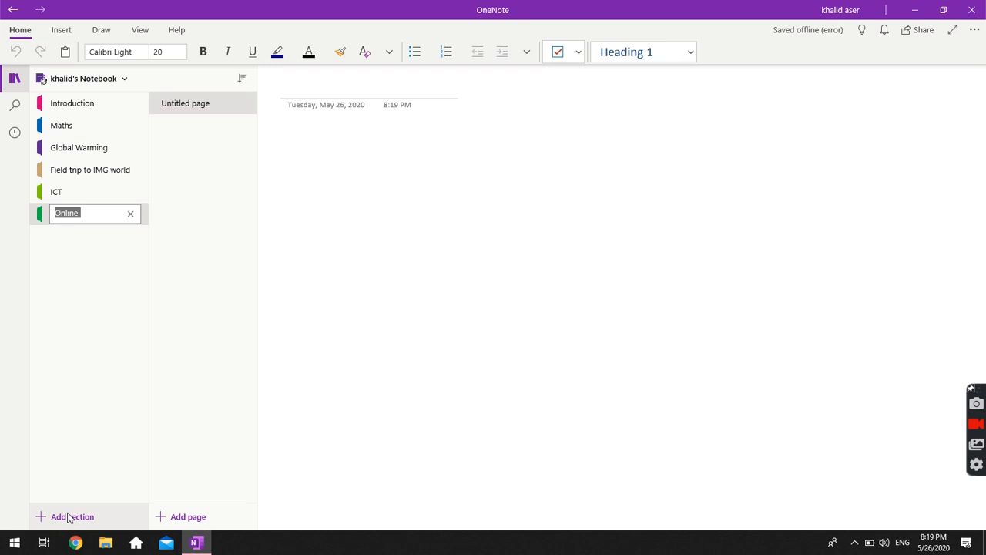
pyautogui.press('BackSpace')
pyautogui.write('Distan')
pyautogui.write('ce learning ')
pyautogui.write('tech')
pyautogui.write('nology')
pyautogui.press('Return')
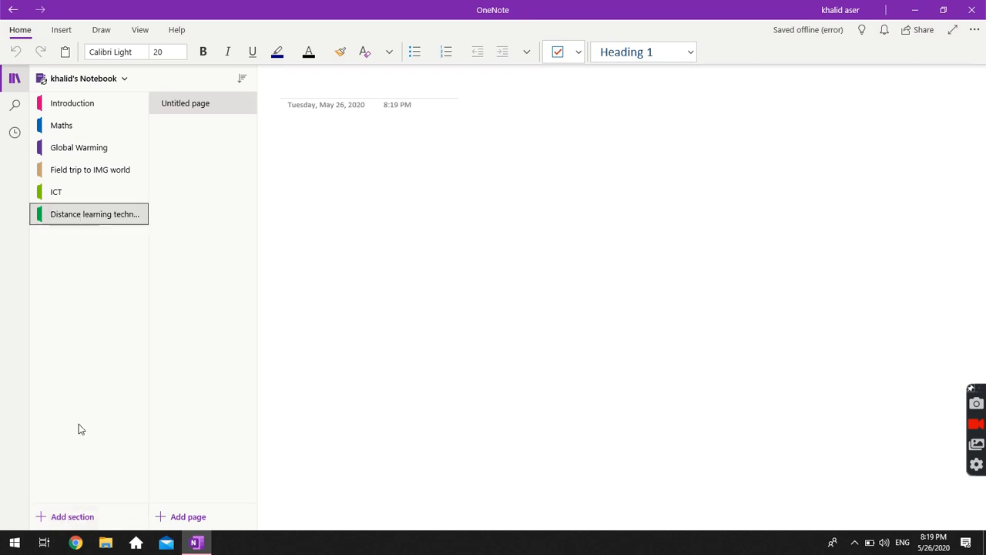
# Delete the ICT section, then the Field trip to IMG world section, confirming each deletion.
pyautogui.click(71, 195)
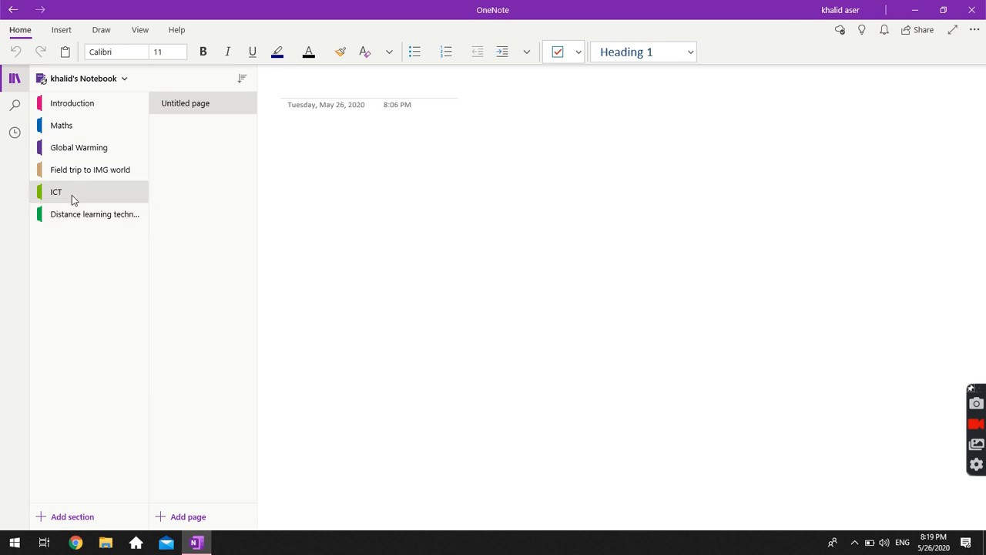
pyautogui.press('Delete')
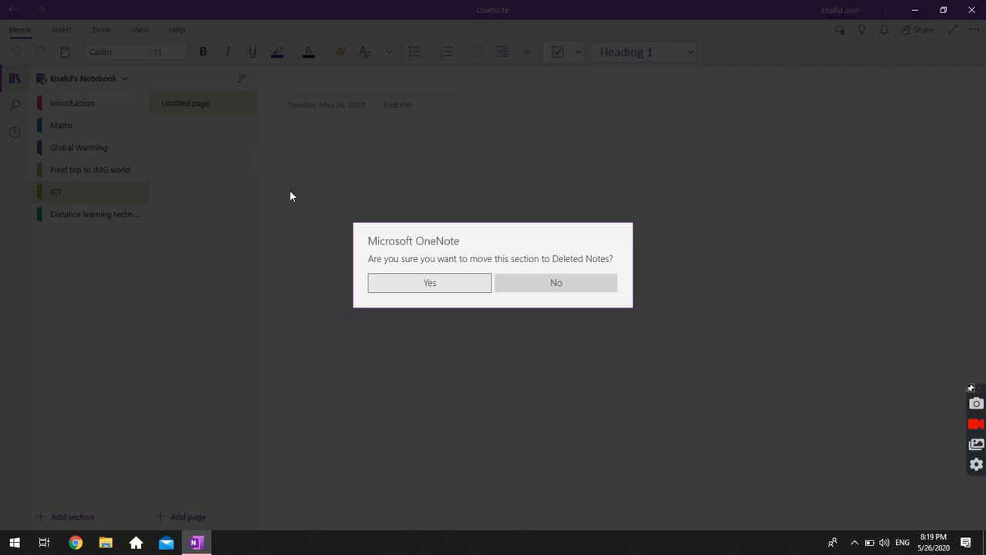
pyautogui.click(428, 283)
pyautogui.click(65, 171)
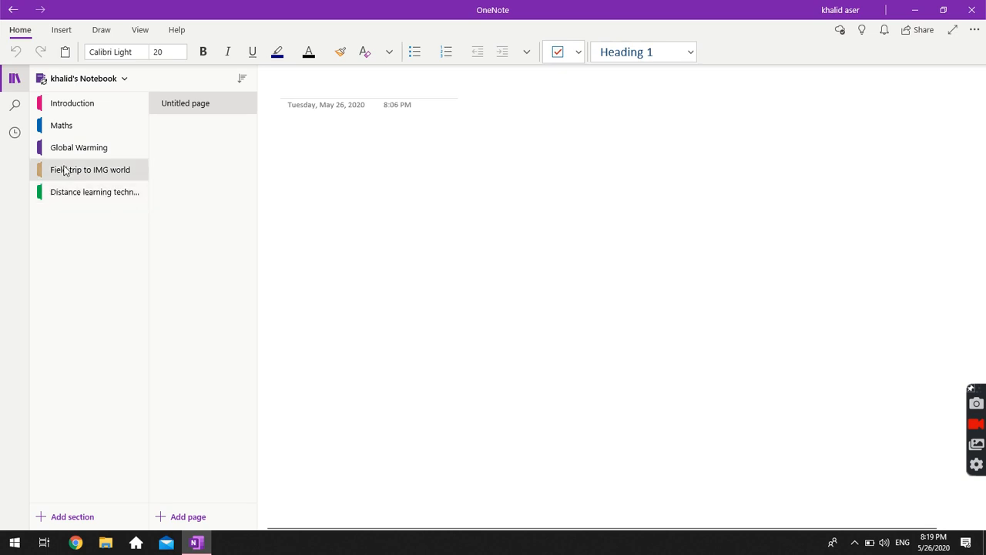
pyautogui.press('Delete')
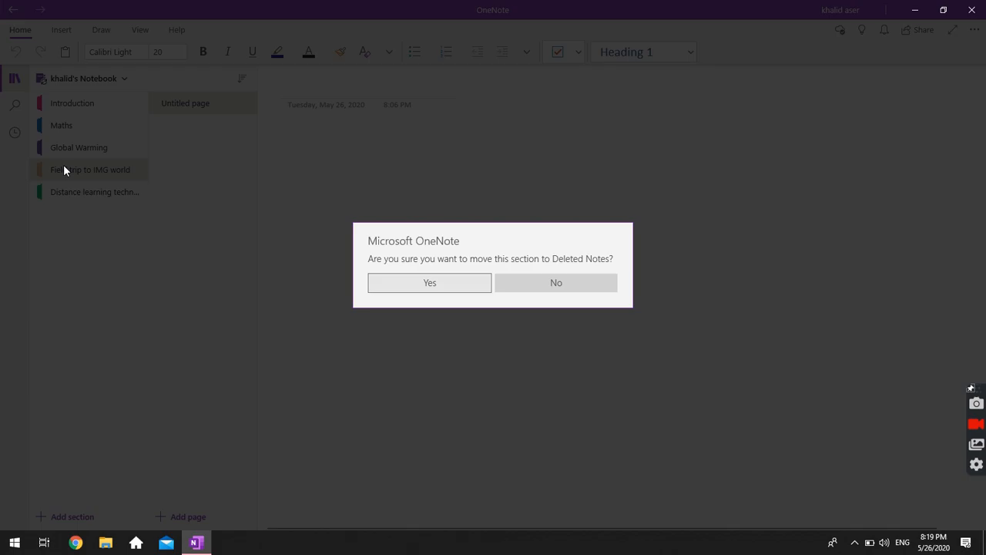
pyautogui.click(429, 290)
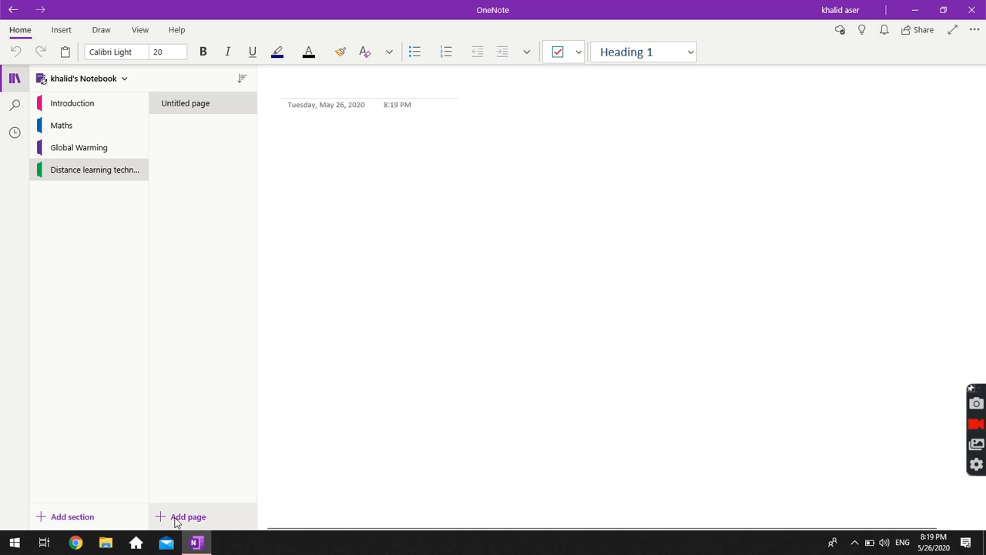
# Title the untitled page 'Instructions'.
pyautogui.click(195, 107)
pyautogui.click(294, 85)
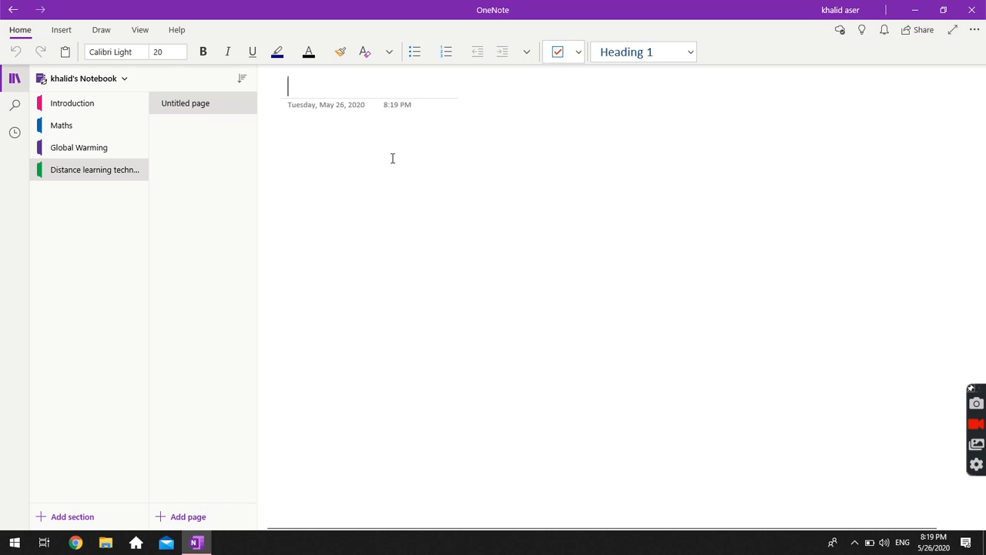
pyautogui.write('Instu')
pyautogui.press('BackSpace')
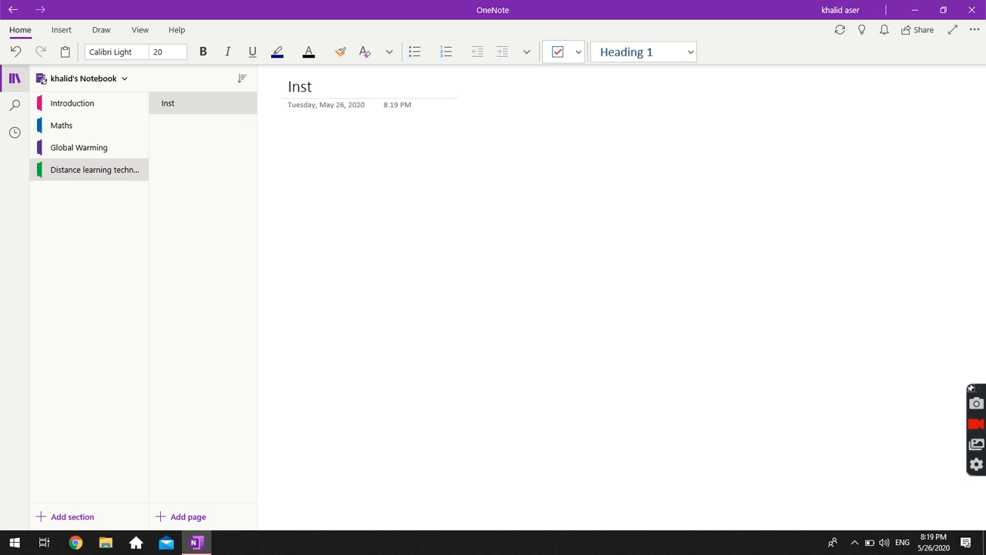
pyautogui.write('ructions')
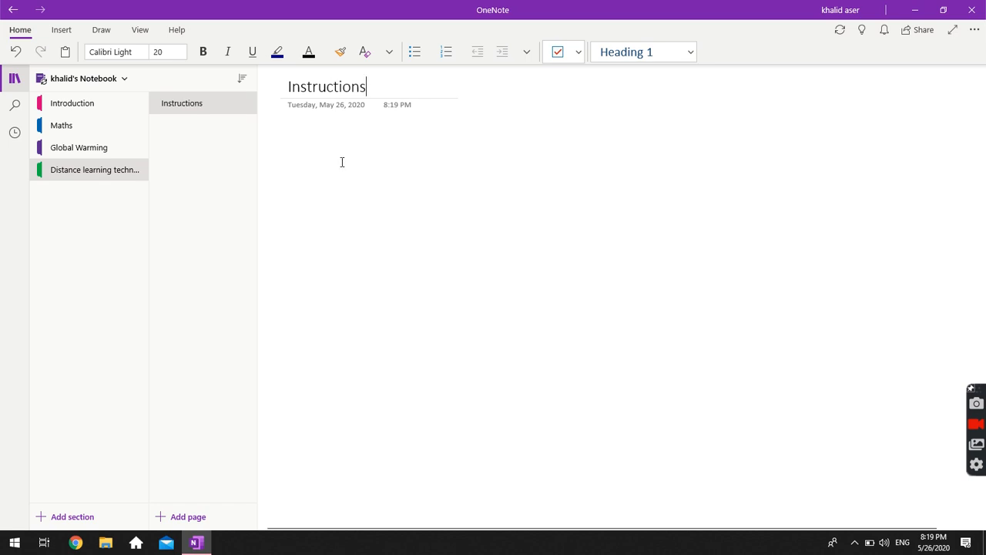
# Write item 1) 'Gather information about distance learning technology.' below the title.
pyautogui.click(343, 158)
pyautogui.click(267, 131)
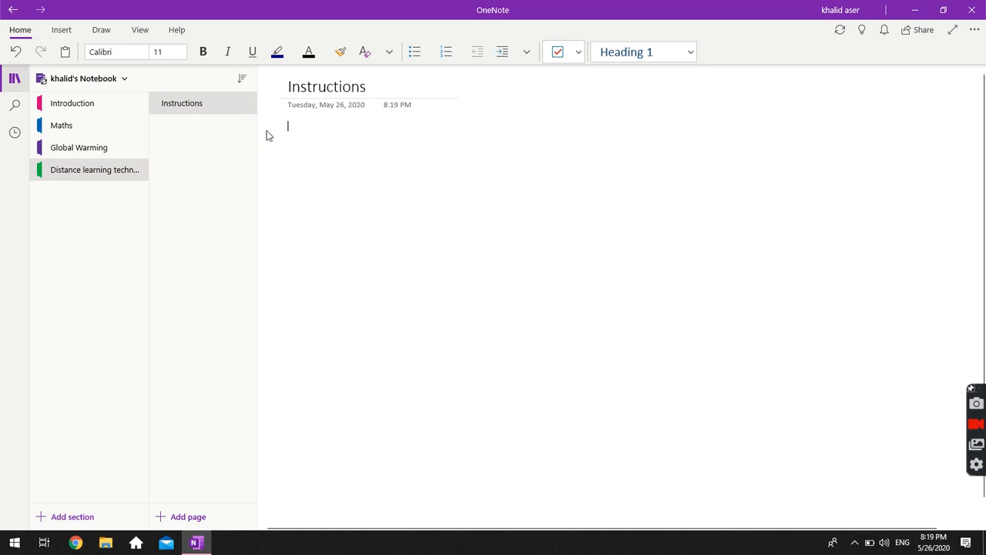
pyautogui.write('1) ')
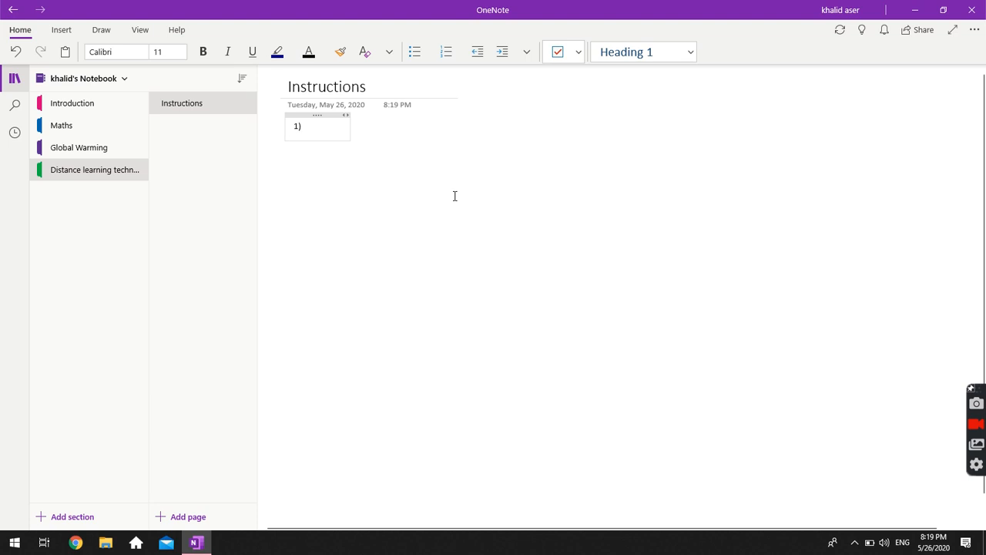
pyautogui.write('Ga')
pyautogui.write('ther ingorm')
pyautogui.press('BackSpace')
pyautogui.press('BackSpace')
pyautogui.press('BackSpace')
pyautogui.press('BackSpace')
pyautogui.write('f')
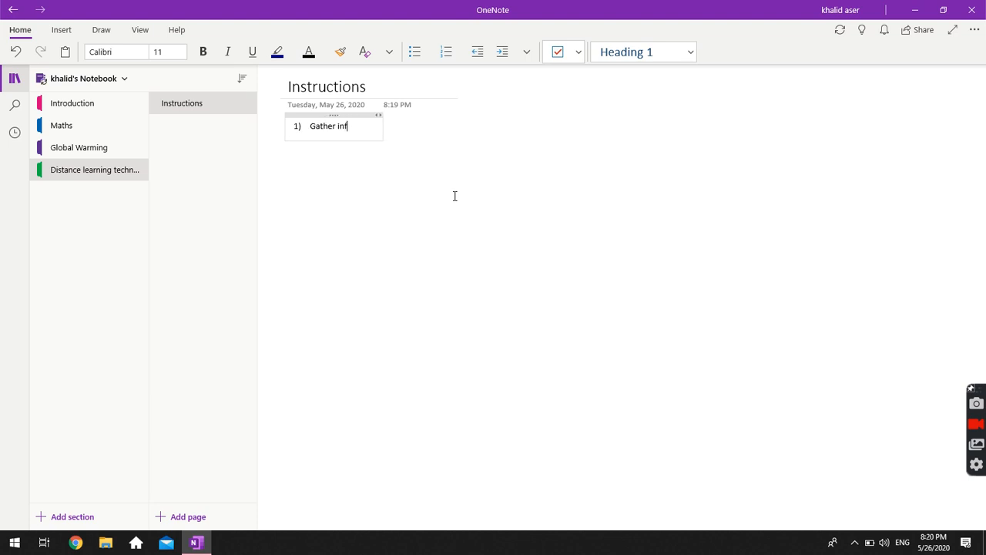
pyautogui.write('ormation about d')
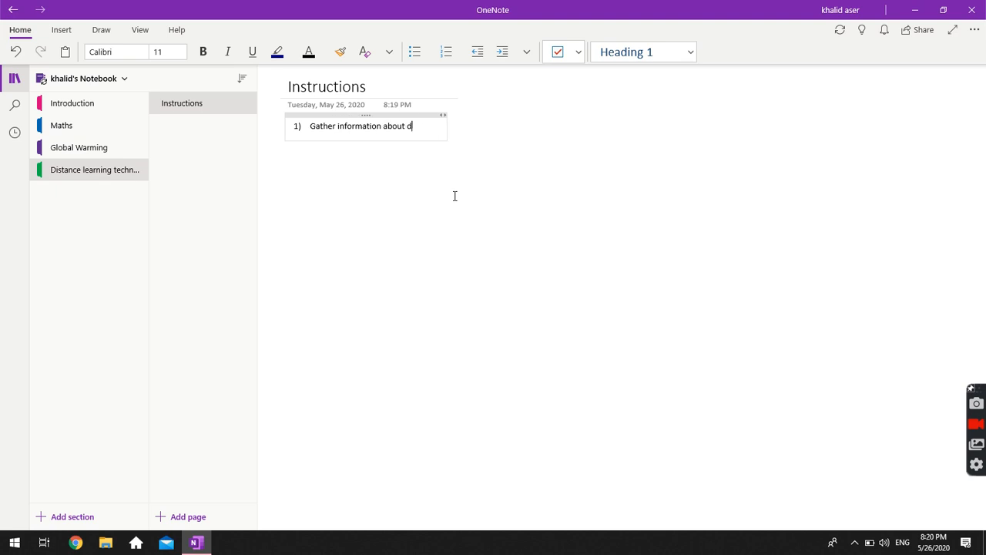
pyautogui.write('istance learning tea')
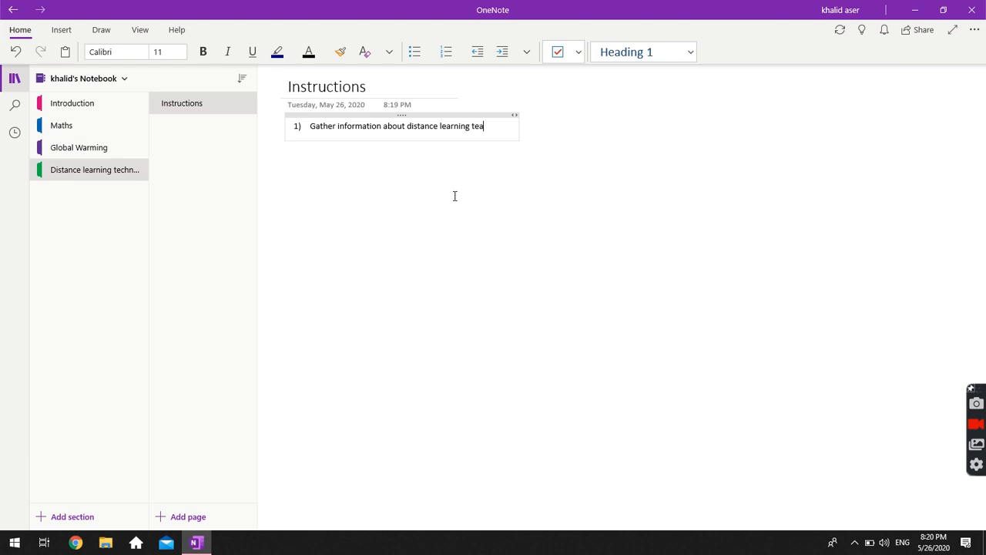
pyautogui.press('BackSpace')
pyautogui.write('chnology.')
# Add the second numbered item, 'Organize this data in theme.'.
pyautogui.press('Return')
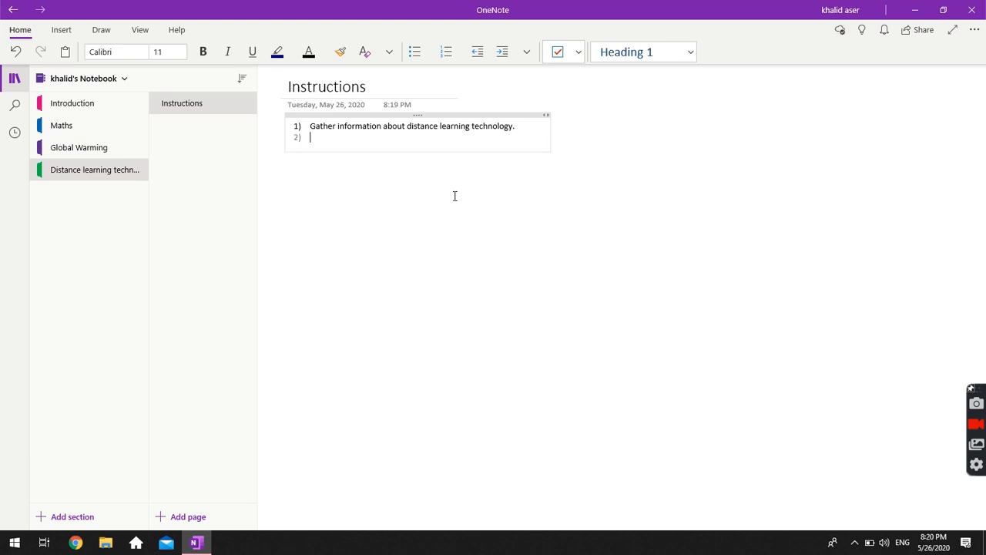
pyautogui.write('Org')
pyautogui.write('anize the')
pyautogui.write('se')
pyautogui.press('BackSpace')
pyautogui.press('BackSpace')
pyautogui.press('BackSpace')
pyautogui.write('u')
pyautogui.press('BackSpace')
pyautogui.press('BackSpace')
pyautogui.write('u')
pyautogui.press('BackSpace')
pyautogui.write('is data in theme')
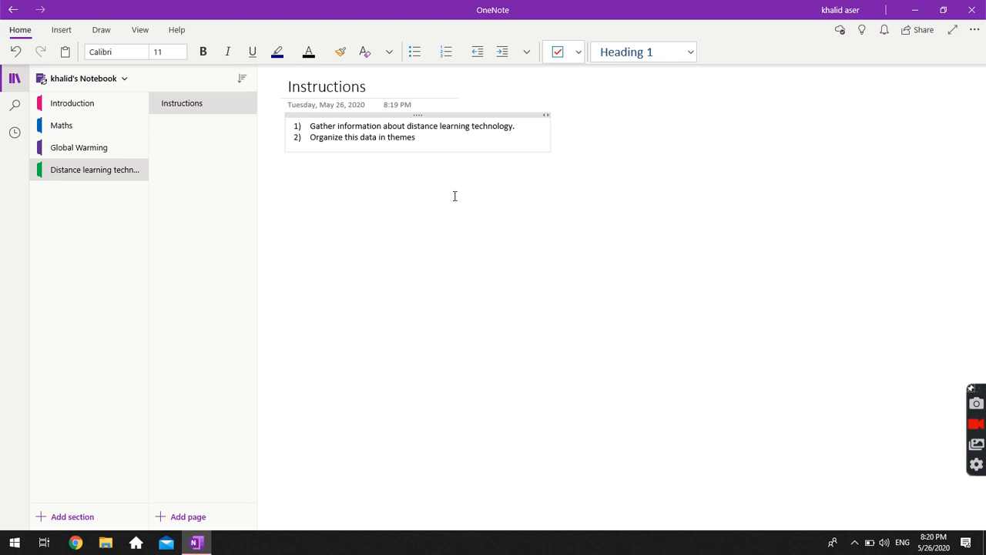
pyautogui.press('Return')
pyautogui.press('BackSpace')
pyautogui.press('BackSpace')
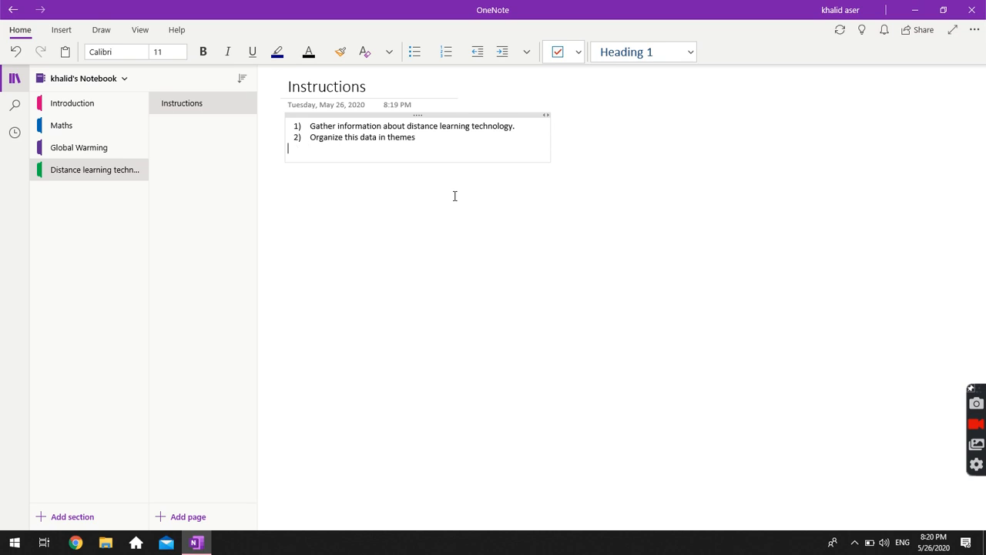
pyautogui.write('.')
# Add the third item, 'Gather picture files to use in the poster/presentation/a'.
pyautogui.press('Return')
pyautogui.write('Gather picture fule')
pyautogui.press('BackSpace')
pyautogui.press('BackSpace')
pyautogui.press('BackSpace')
pyautogui.write('iles to use in the poster')
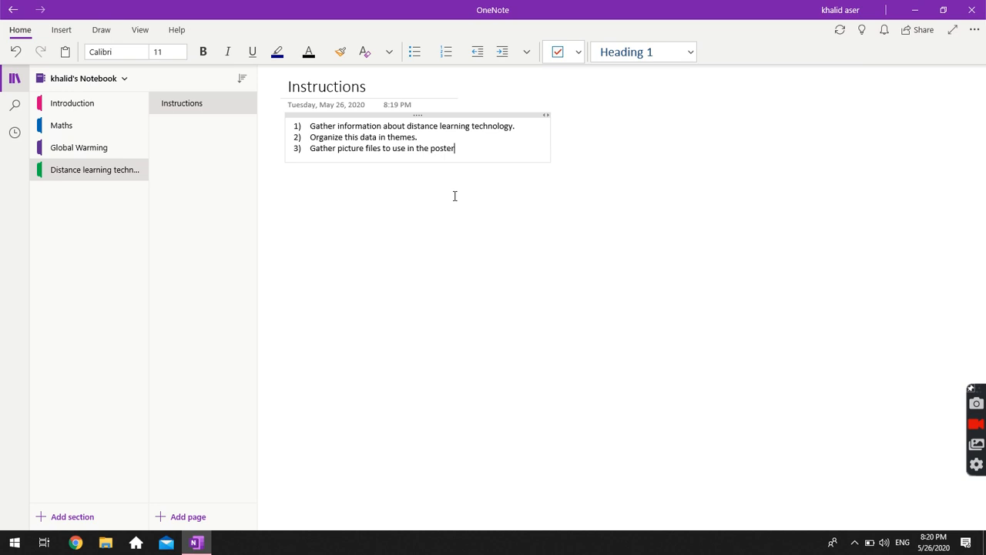
pyautogui.write('/presentation/a')
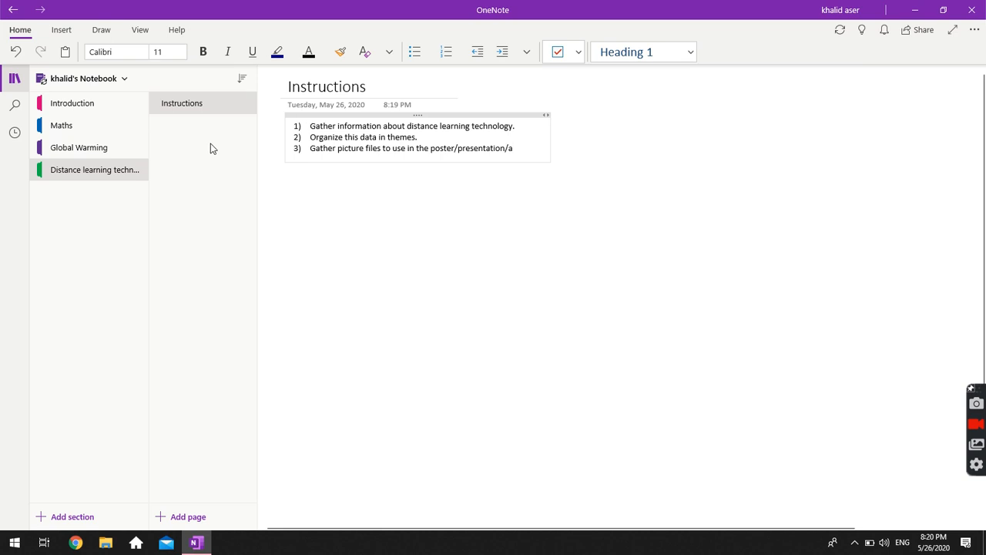
# Add a new page to the section and open the empty untitled page.
pyautogui.click(187, 518)
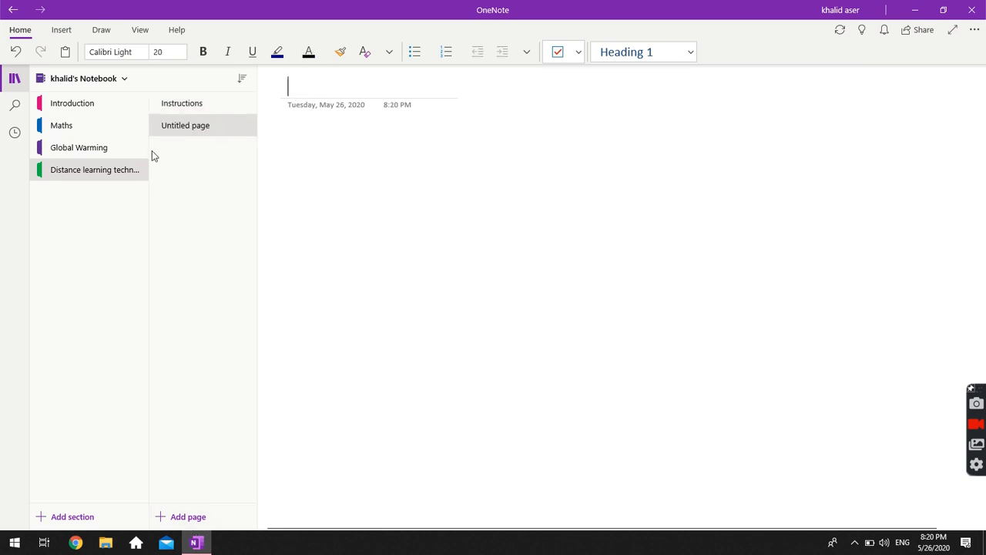
pyautogui.click(191, 112)
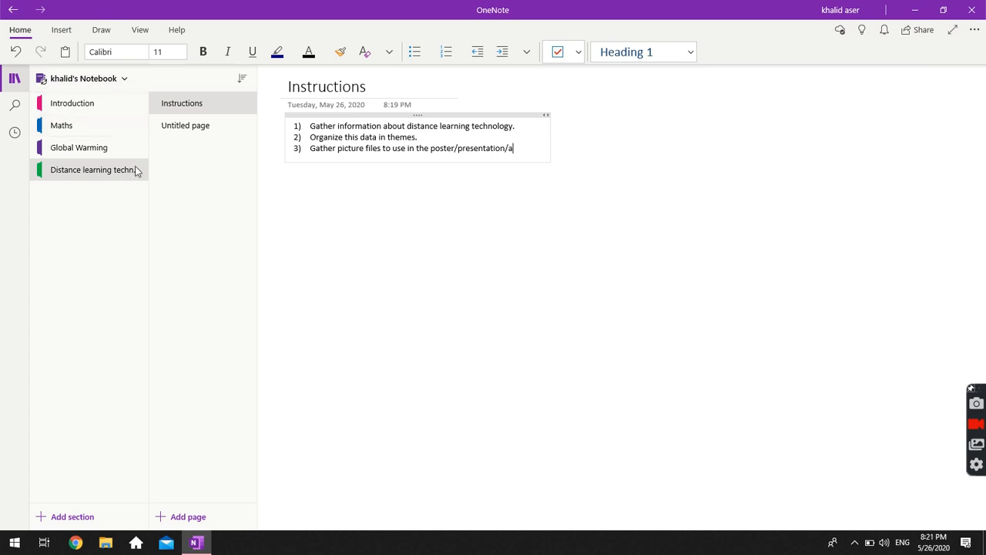
pyautogui.click(206, 132)
pyautogui.click(201, 107)
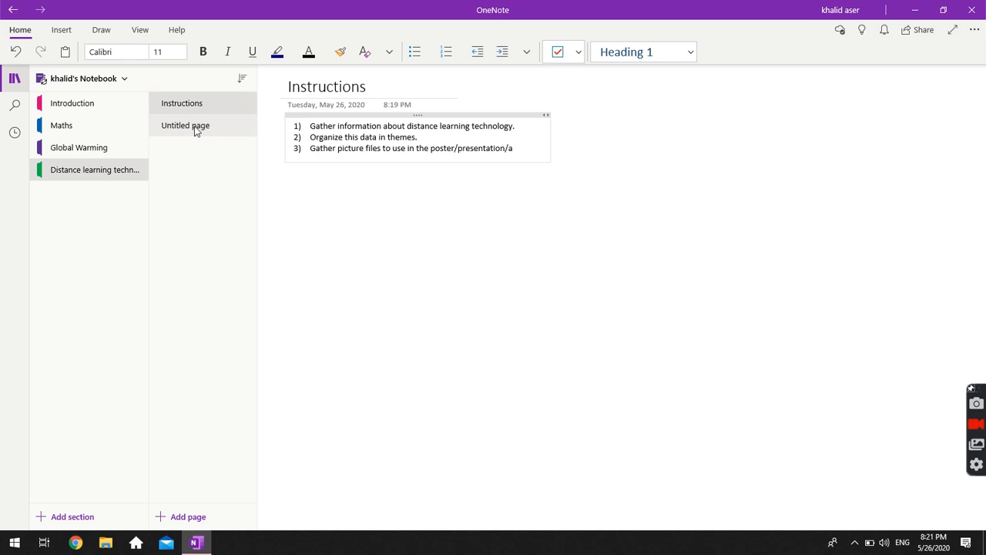
pyautogui.click(194, 125)
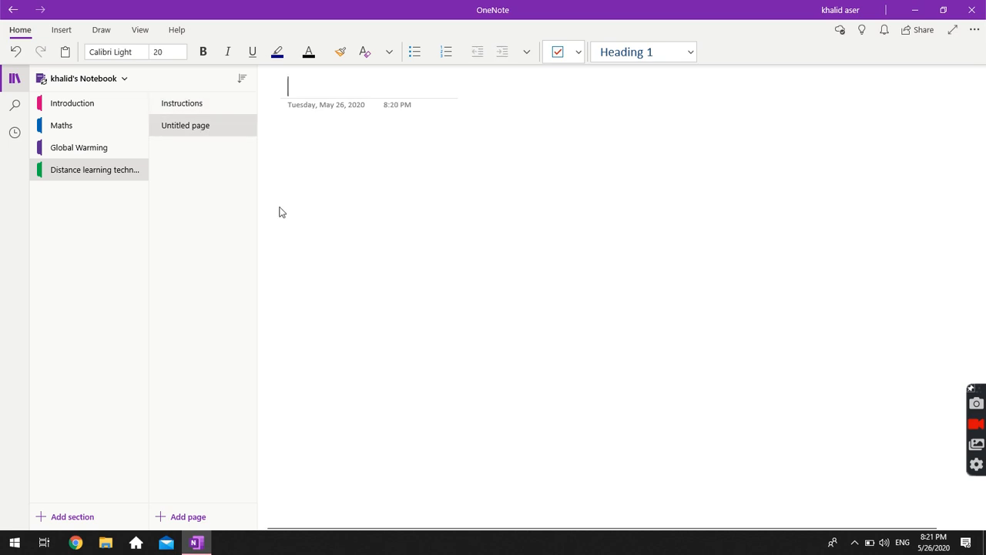
# Title the page 'The history of distance learning technology' and add a placeholder note 'sdasd'.
pyautogui.write('The ')
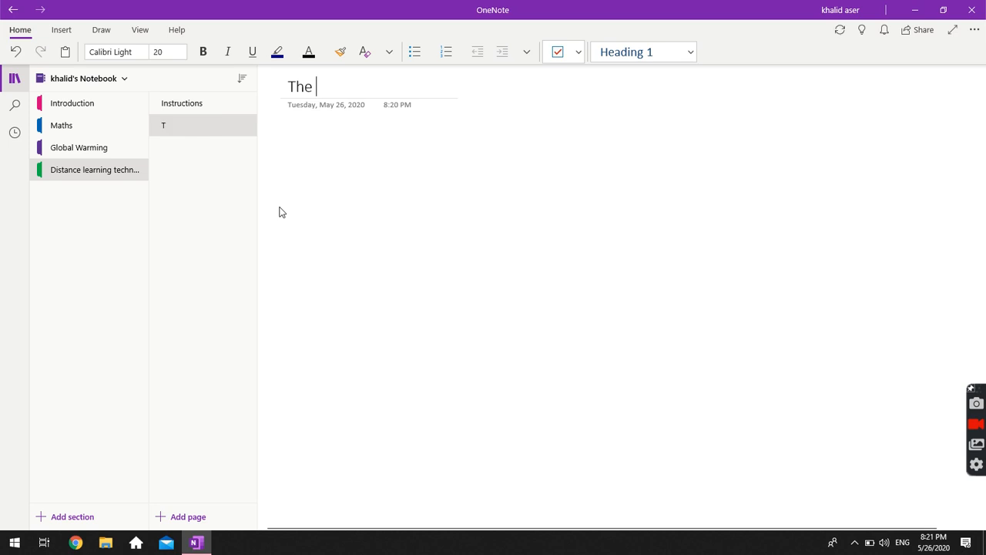
pyautogui.write('histrody')
pyautogui.press('BackSpace')
pyautogui.press('BackSpace')
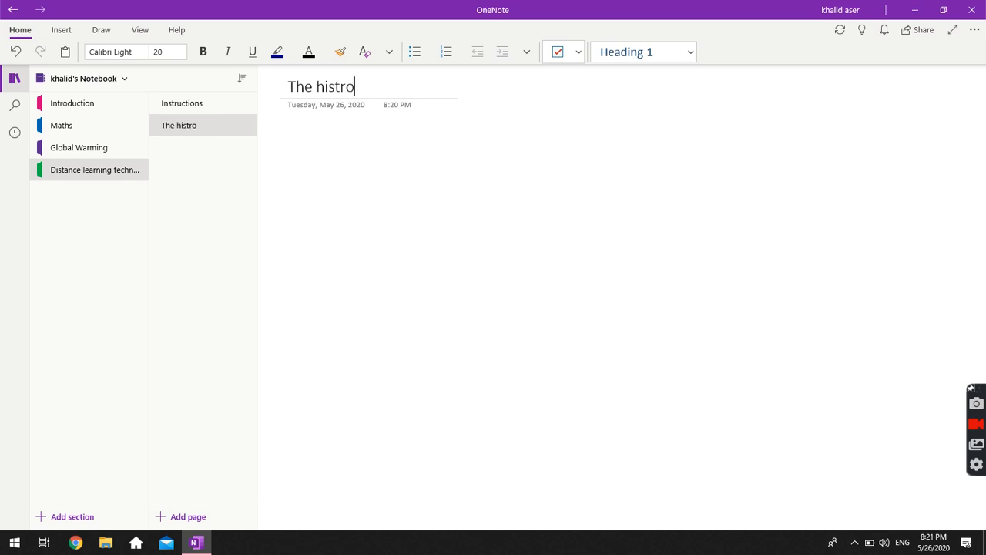
pyautogui.write('ry')
pyautogui.press('Left')
pyautogui.press('Left')
pyautogui.press('Left')
pyautogui.press('BackSpace')
pyautogui.write('of d')
pyautogui.press('BackSpace')
pyautogui.write('distance learning ')
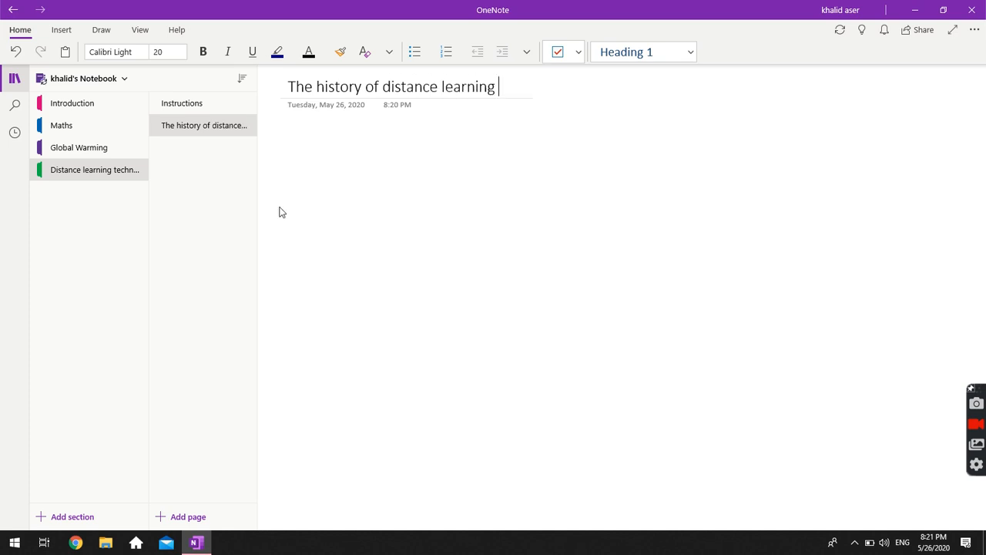
pyautogui.write('technology')
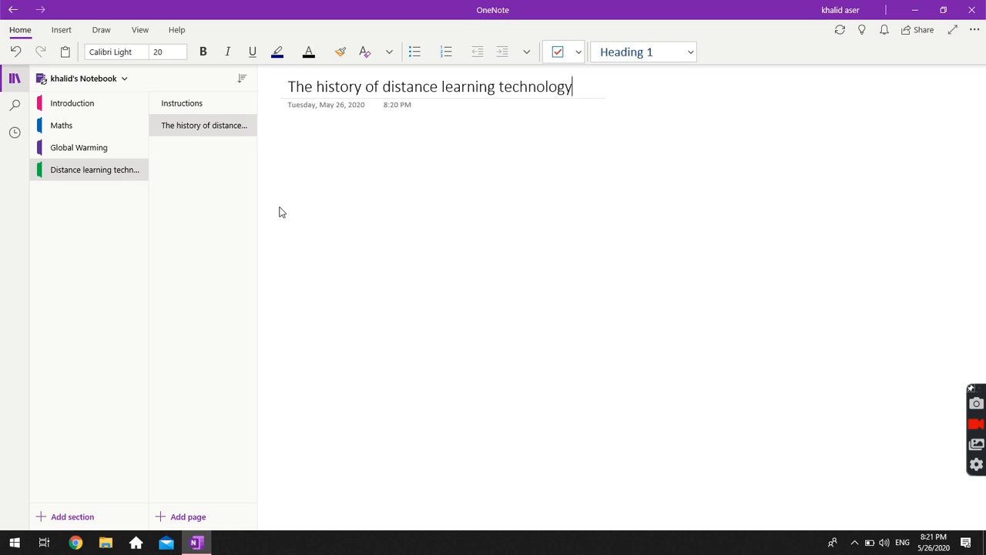
pyautogui.press('Return')
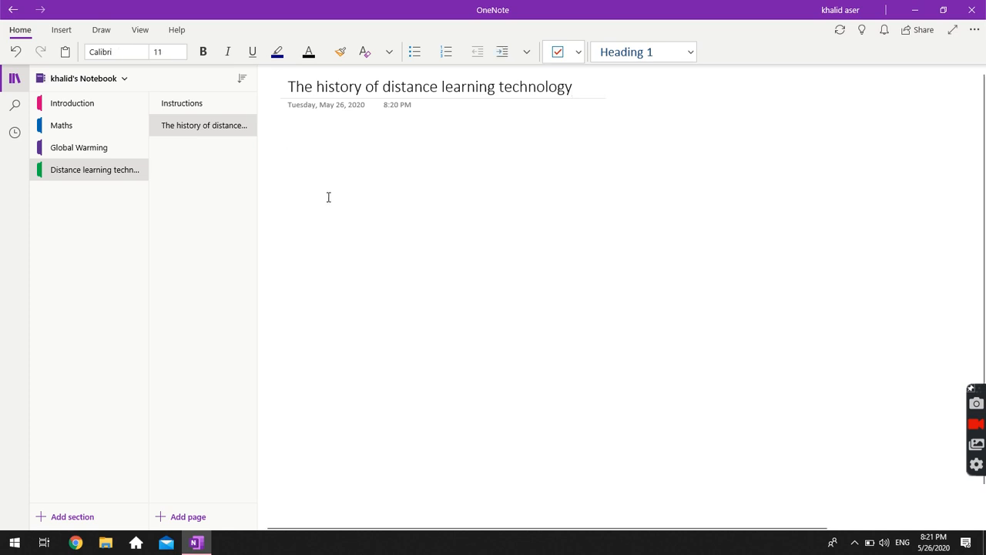
pyautogui.write('s')
pyautogui.press('BackSpace')
pyautogui.write('dasd')
# Choose Insert > File to start attaching a file to the history page.
pyautogui.click(62, 30)
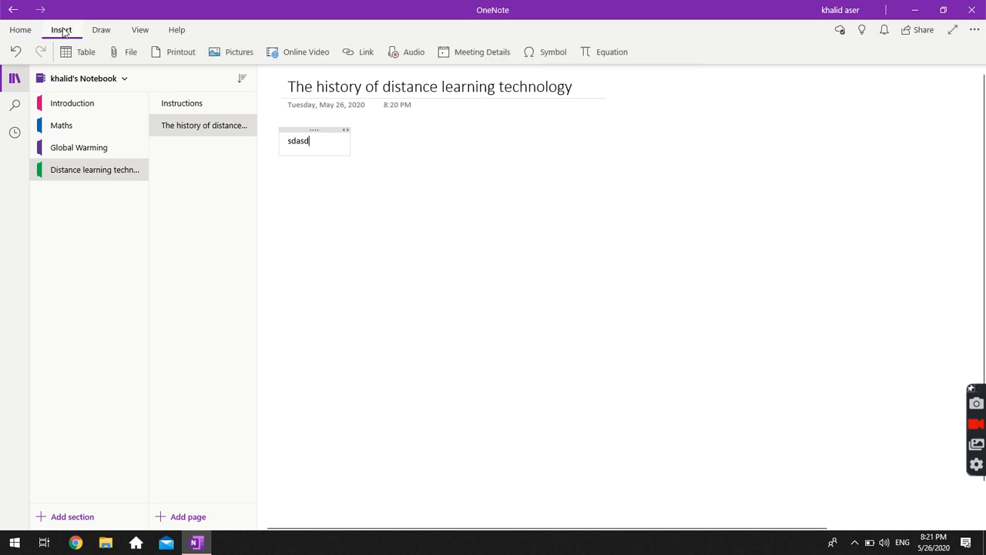
pyautogui.click(122, 57)
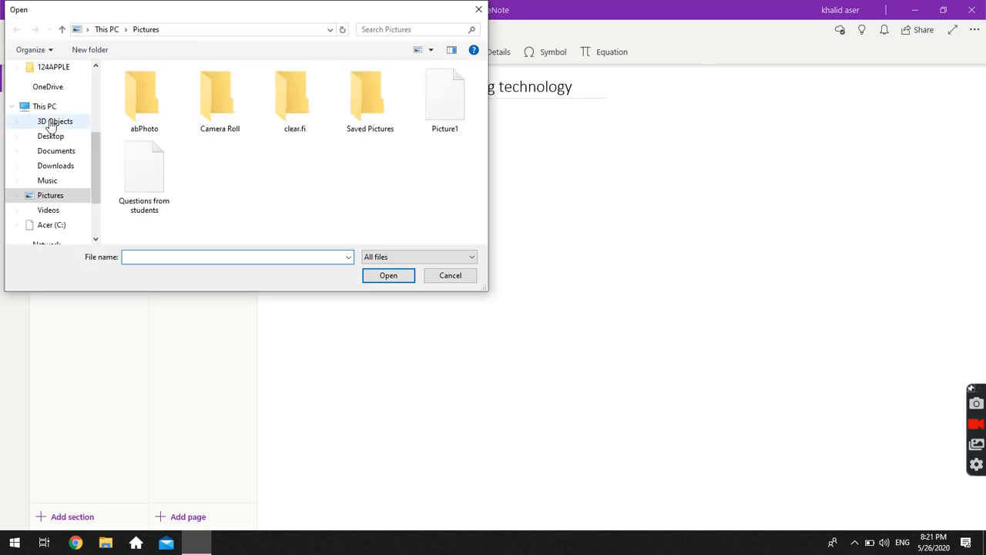
# Browse from the Desktop through the personal, Work, Current and school folders to Semester 2.
pyautogui.scroll(2, 46, 127)
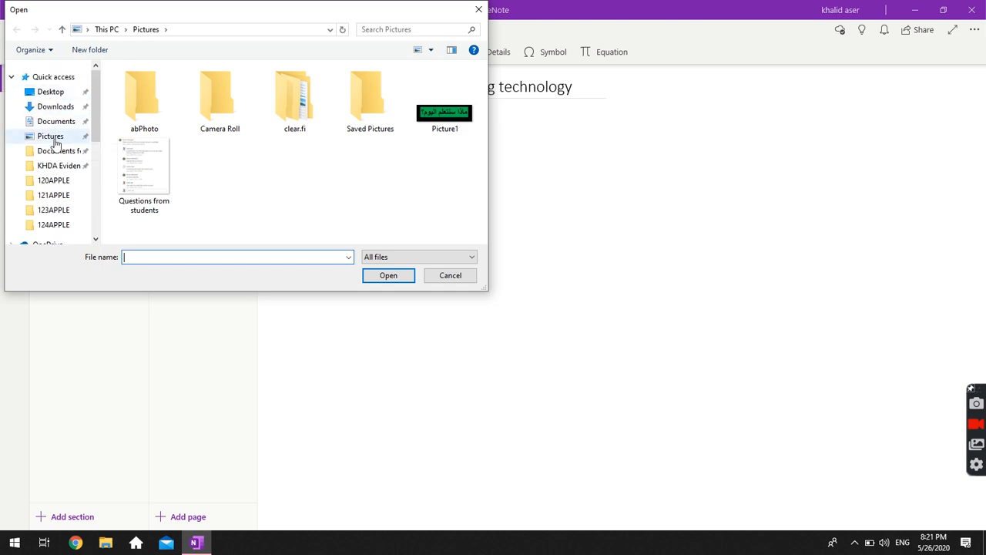
pyautogui.scroll(-4, 54, 141)
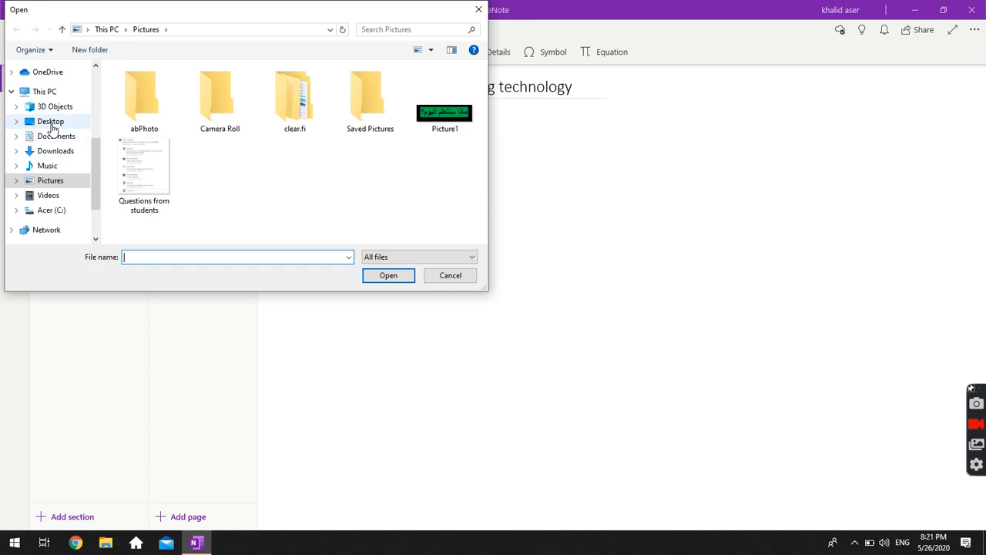
pyautogui.click(51, 123)
pyautogui.doubleClick(143, 100)
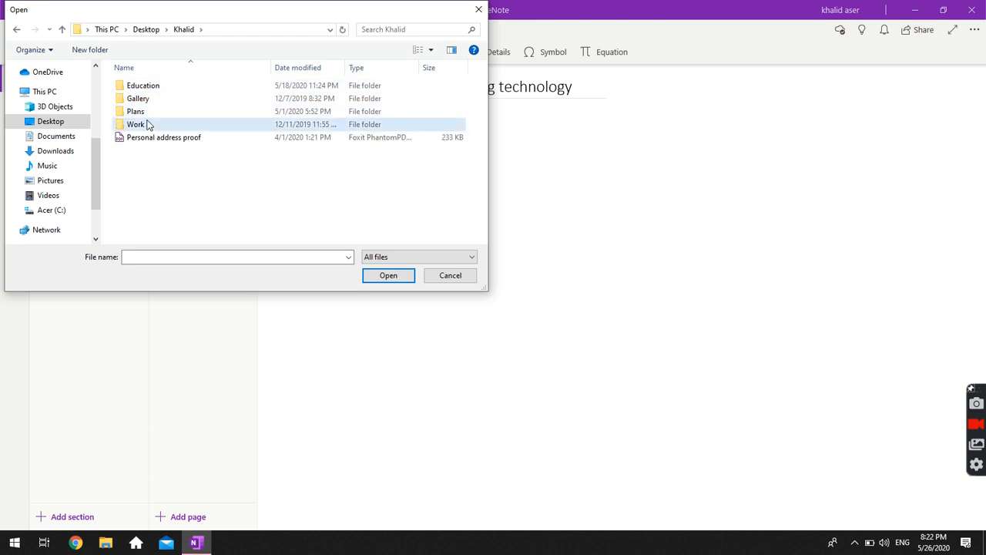
pyautogui.doubleClick(148, 124)
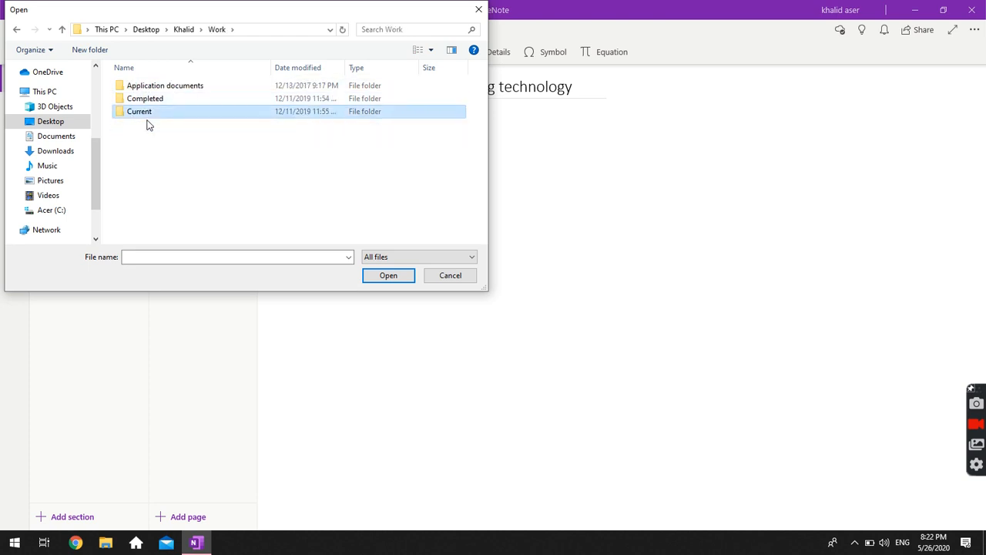
pyautogui.doubleClick(148, 122)
pyautogui.doubleClick(148, 122)
pyautogui.press('Return')
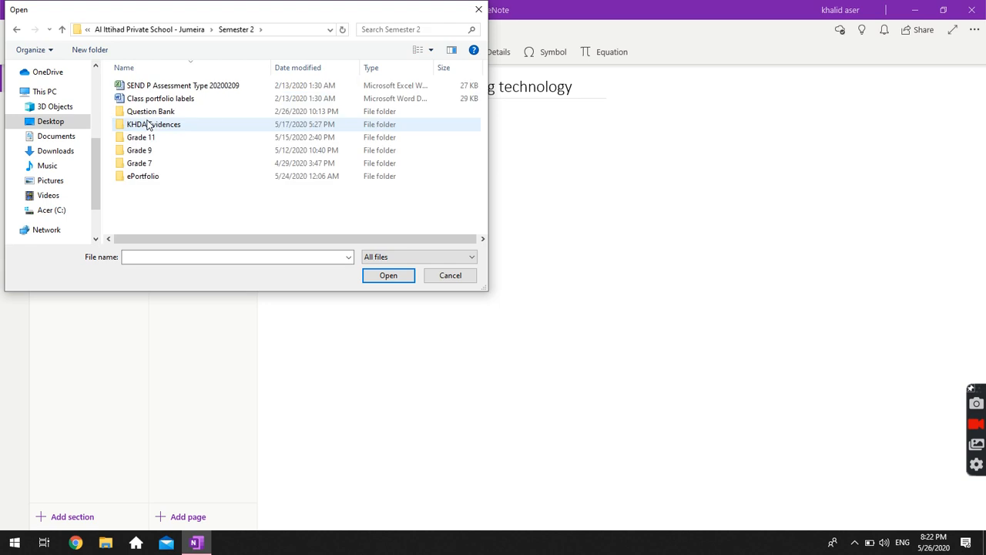
# Go through Grade 11 > Lessons > Presentations and choose 'Lesson 11 - Design Thinking - Storyboards.pptx'.
pyautogui.press('Down')
pyautogui.press('Down')
pyautogui.press('Down')
pyautogui.press('Down')
pyautogui.press('Down')
pyautogui.press('Down')
pyautogui.press('Up')
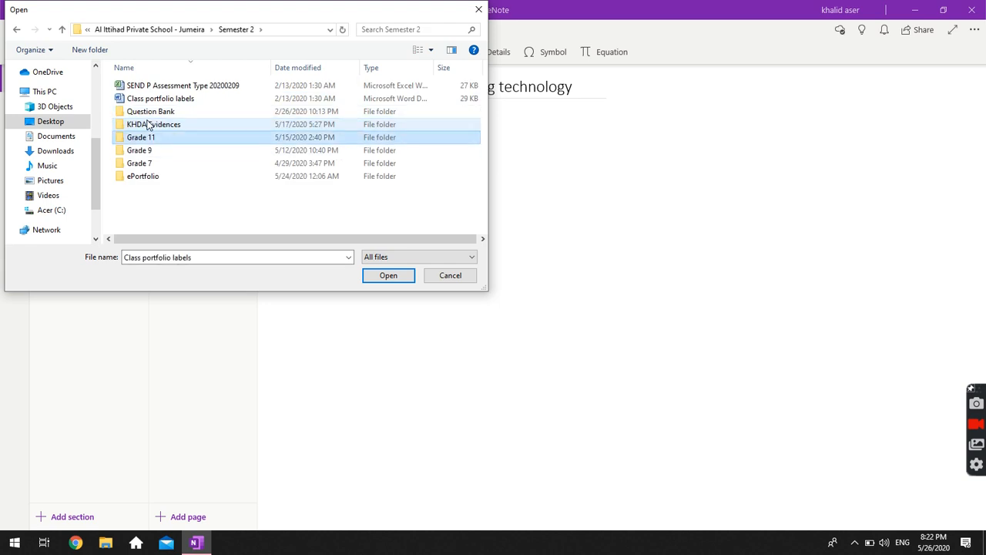
pyautogui.press('Return')
pyautogui.press('Down')
pyautogui.press('Down')
pyautogui.press('Down')
pyautogui.press('Down')
pyautogui.press('Up')
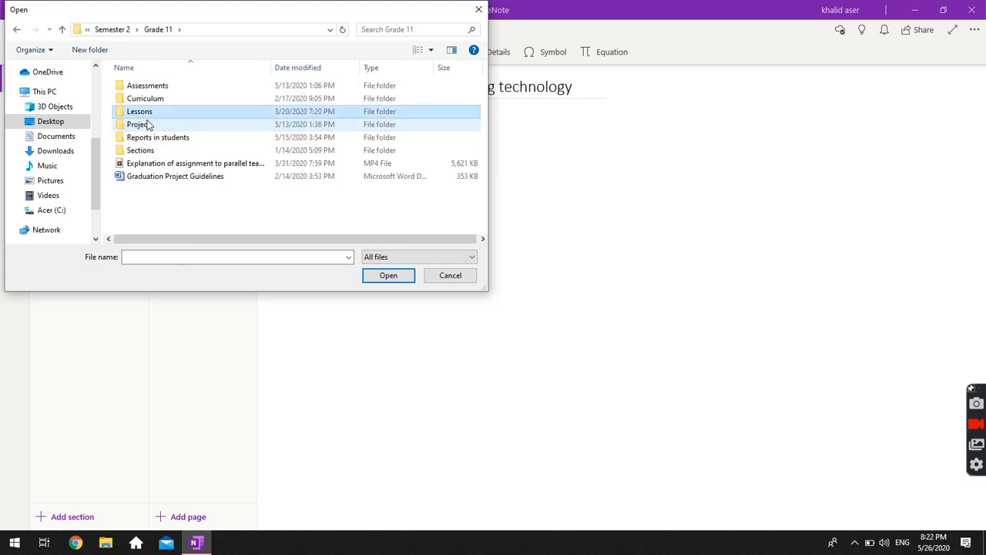
pyautogui.press('Return')
pyautogui.press('Down')
pyautogui.press('Down')
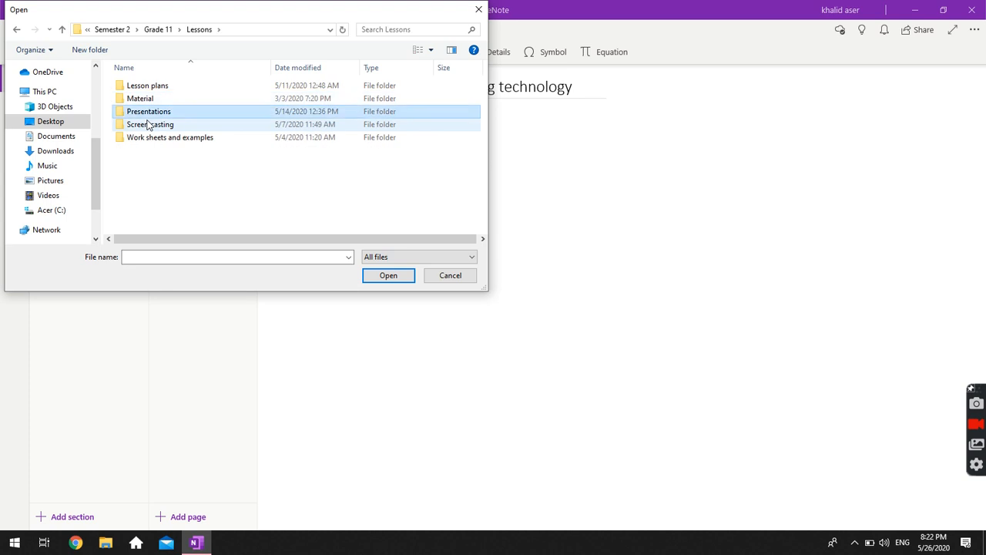
pyautogui.press('Return')
pyautogui.press('Down')
pyautogui.press('Down')
pyautogui.press('Down')
pyautogui.press('Down')
pyautogui.press('Down')
pyautogui.press('Down')
pyautogui.press('Down')
pyautogui.press('Down')
pyautogui.press('Down')
pyautogui.press('Down')
pyautogui.press('Down')
pyautogui.press('Down')
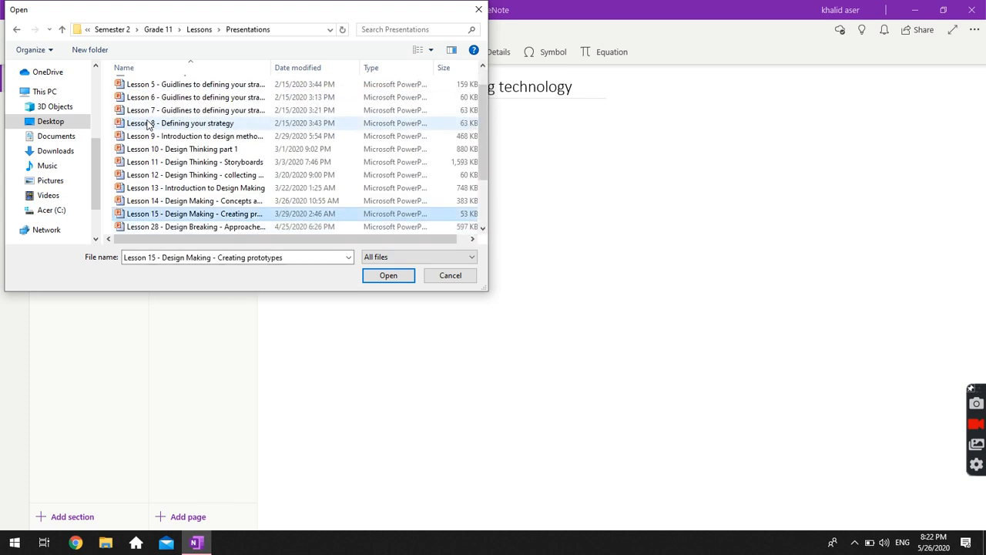
pyautogui.press('Up')
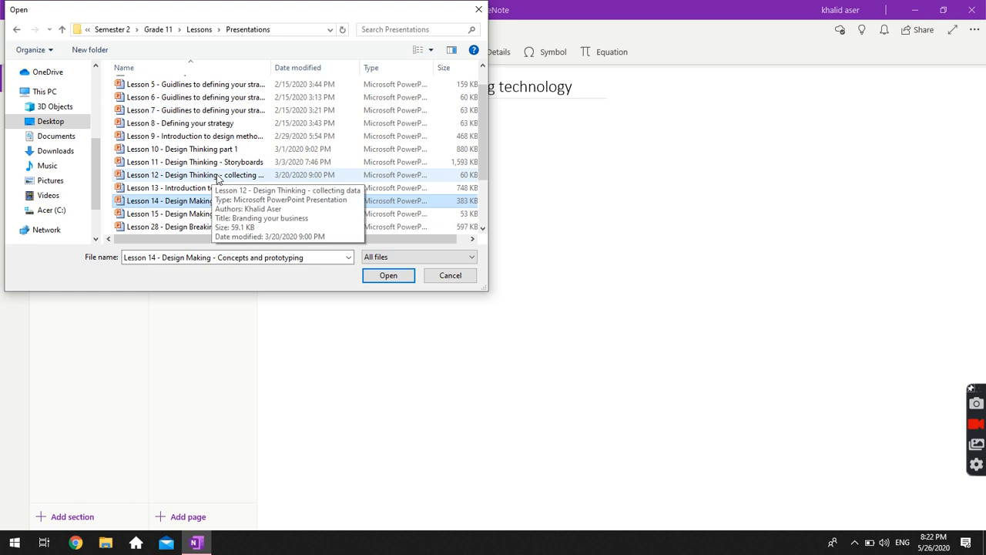
pyautogui.press('Up')
pyautogui.press('Escape')
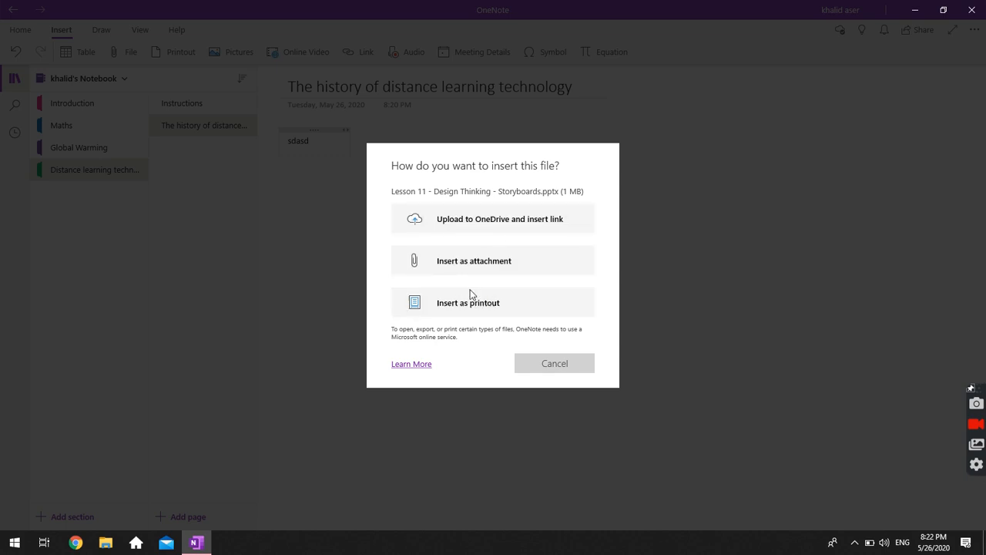
# Insert the Lesson 11 presentation as an attachment and place it under the title beside the note.
pyautogui.click(455, 261)
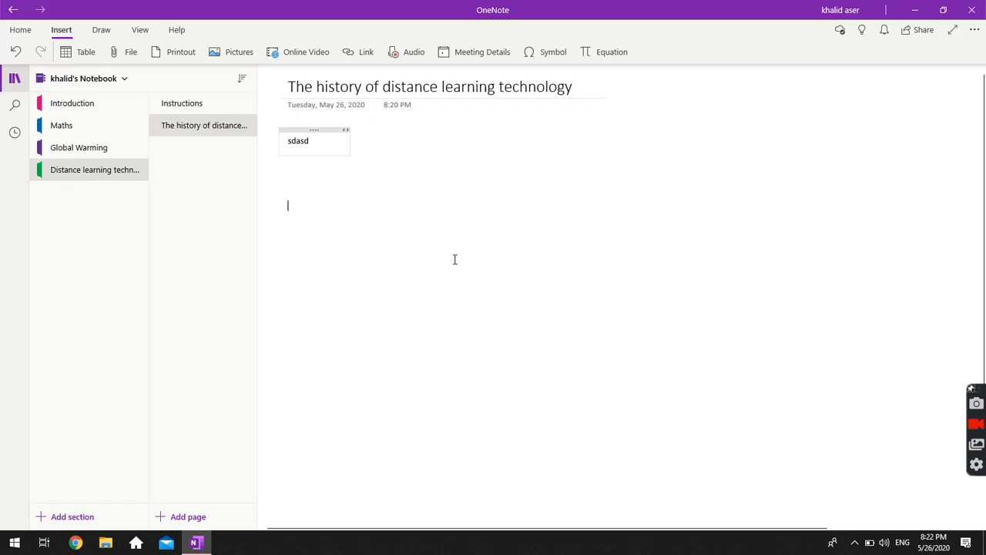
pyautogui.moveTo(308, 165); pyautogui.dragTo(652, 201)
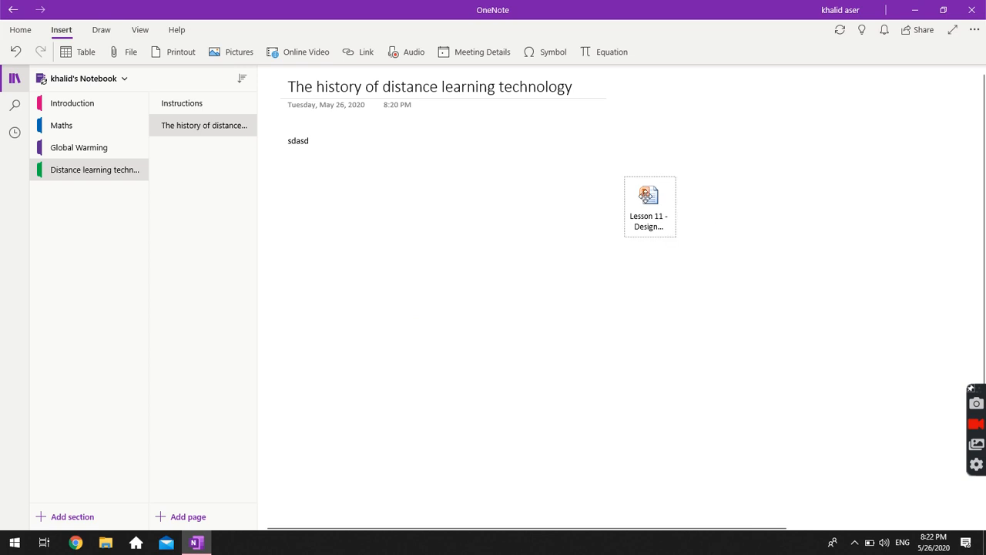
pyautogui.click(708, 229)
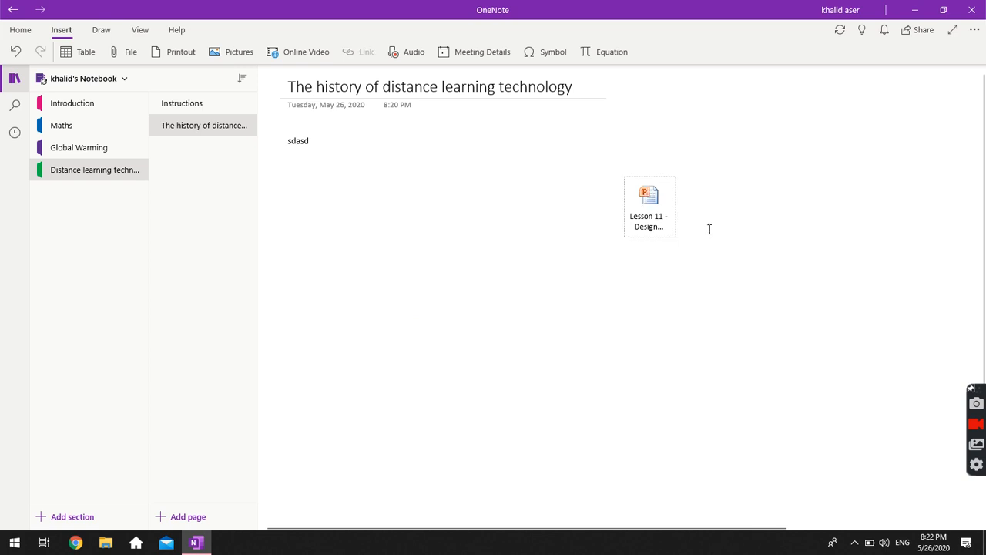
pyautogui.click(648, 217)
pyautogui.click(356, 147)
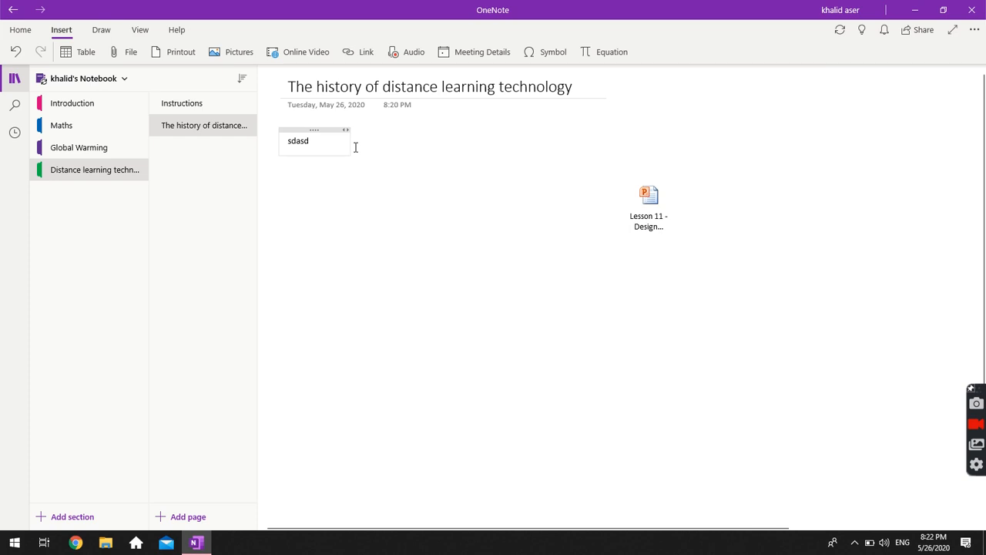
pyautogui.moveTo(649, 197); pyautogui.dragTo(413, 167)
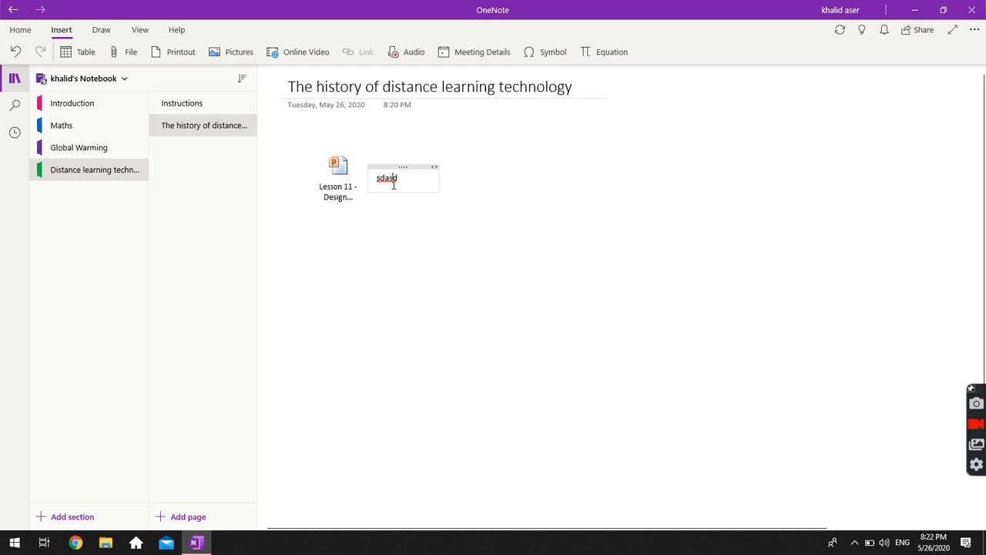
# Replace the placeholder with 'This presentation was made in the topic of xyz !! asda'.
pyautogui.hotkey('ctrl', 'a')
pyautogui.write('This presentation ')
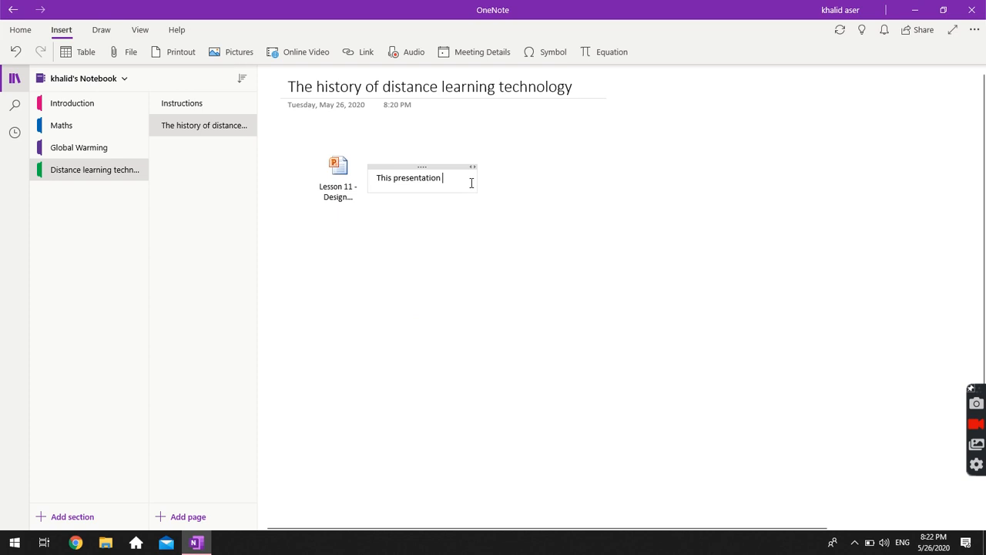
pyautogui.write('was made  in th')
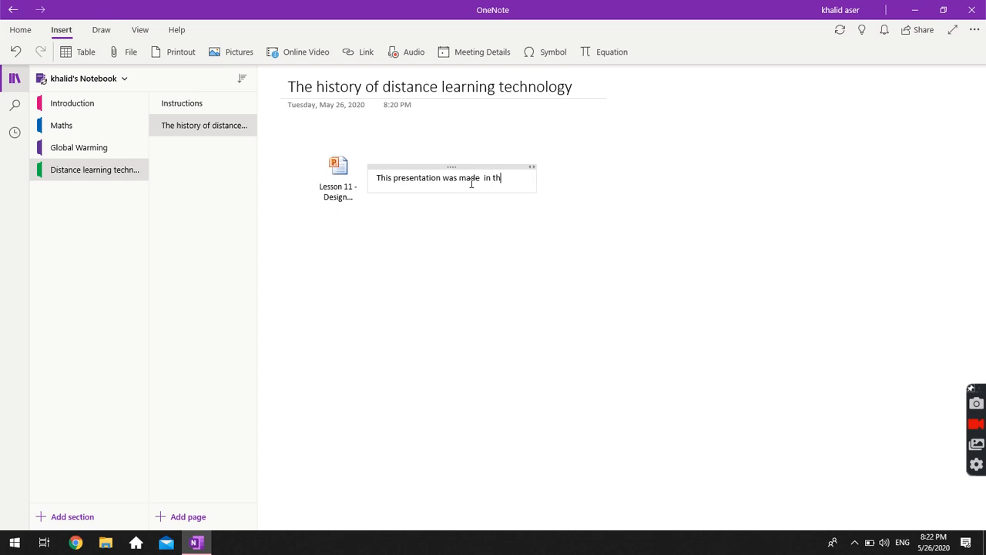
pyautogui.write('e topic of x')
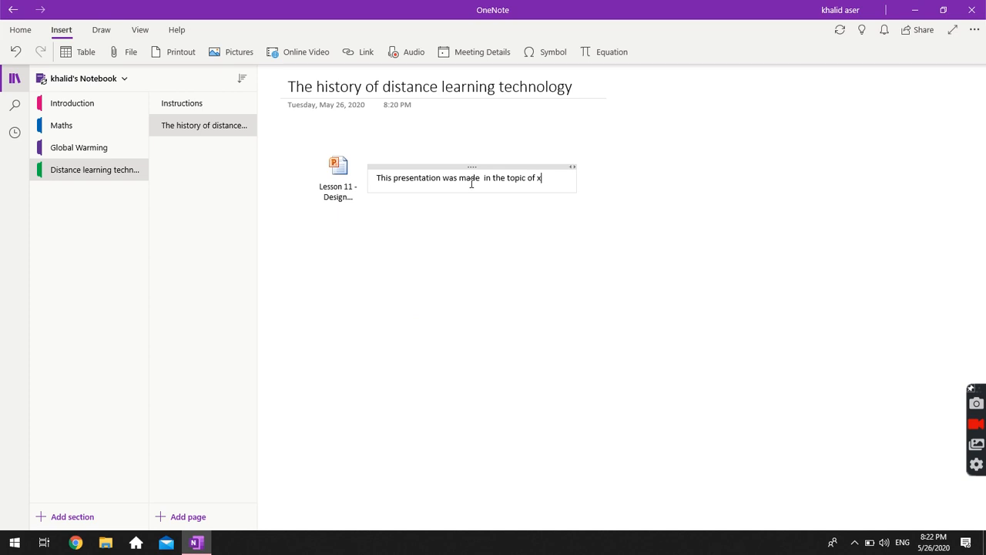
pyautogui.write('yz !! asdas')
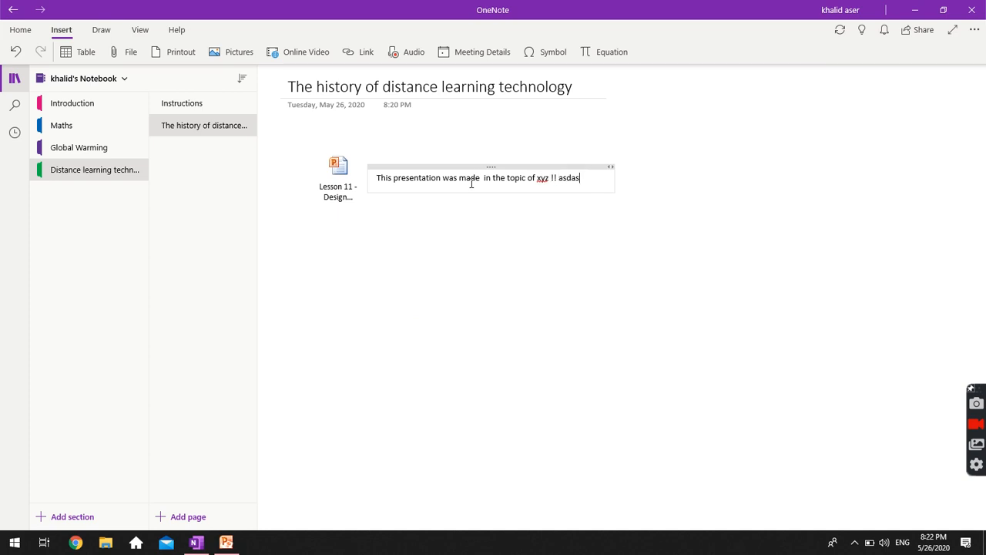
pyautogui.press('BackSpace')
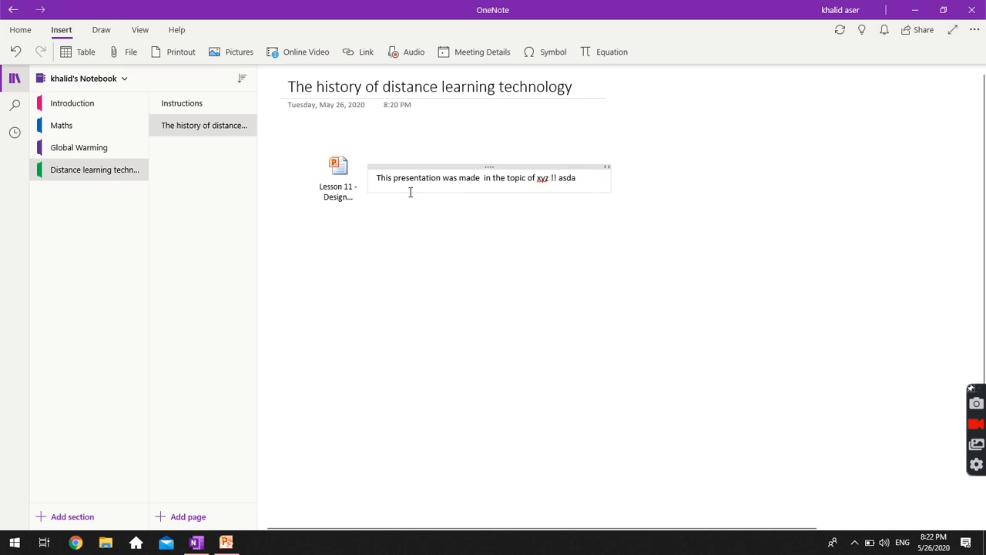
# Add a bold, size 15 'Design Thinking:' heading line above the caption sentence.
pyautogui.click(428, 187)
pyautogui.press('Return')
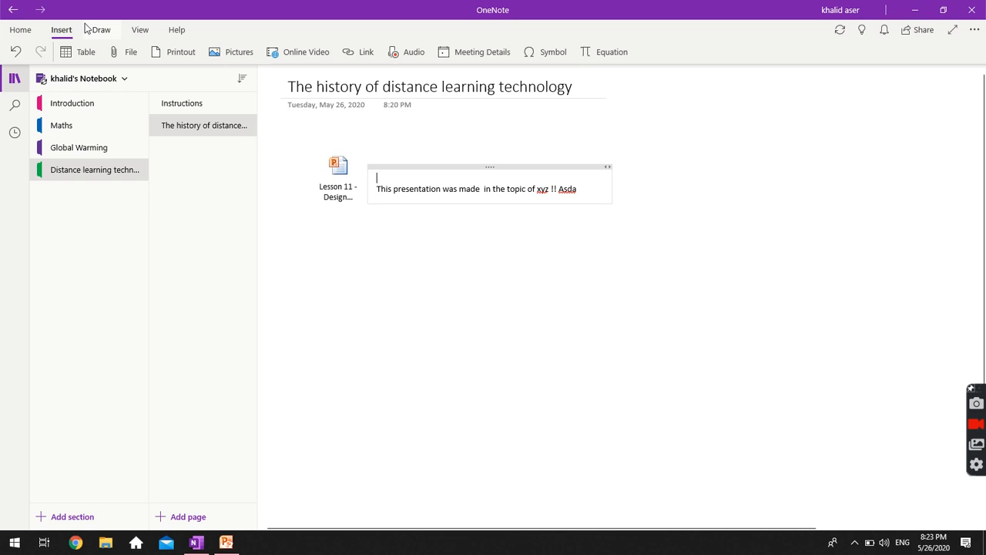
pyautogui.click(21, 31)
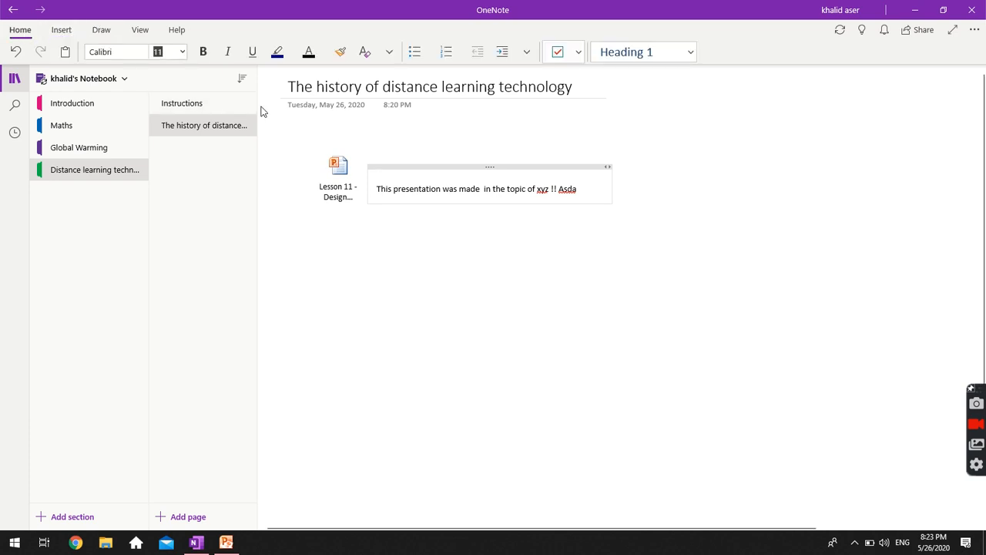
pyautogui.write('15')
pyautogui.click(208, 58)
pyautogui.write('Des')
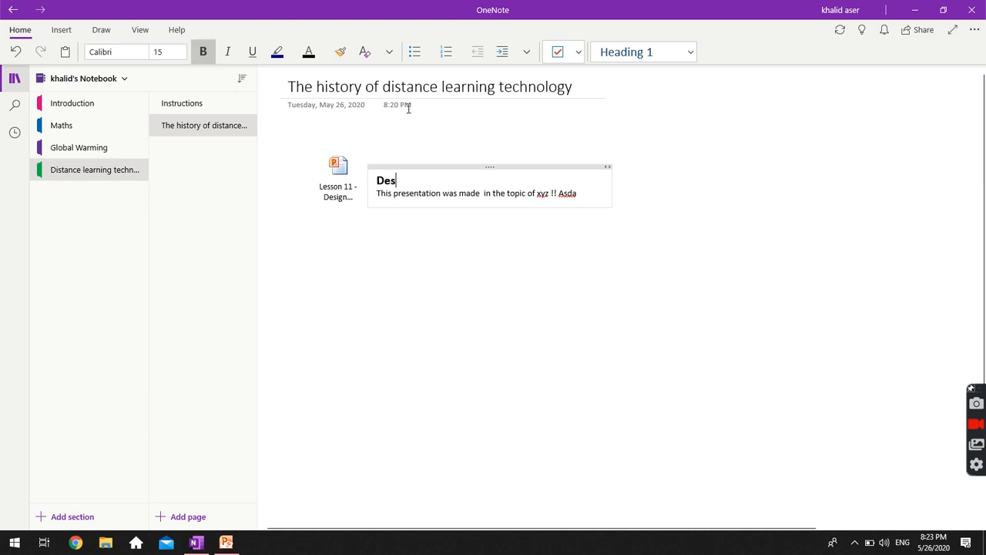
pyautogui.write('ign Thinking:')
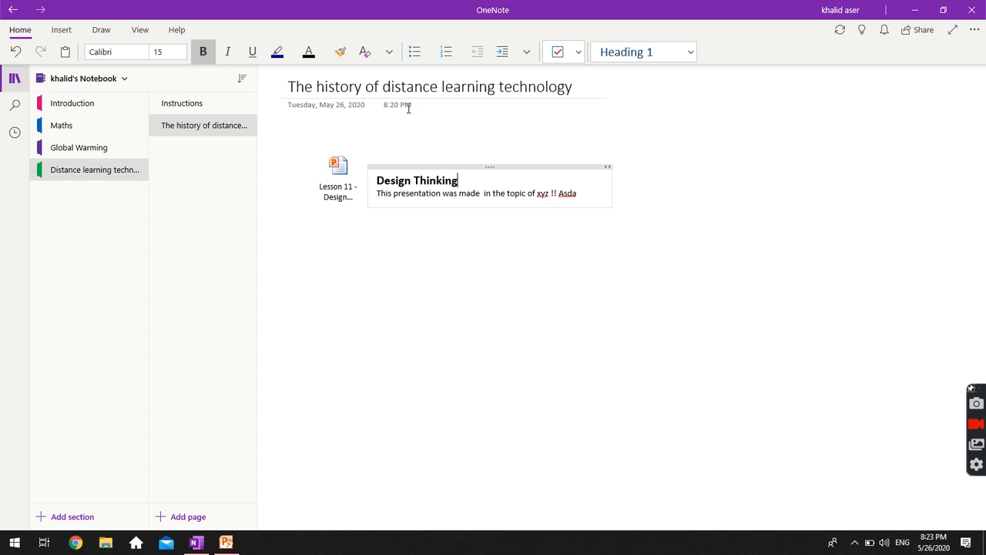
pyautogui.press('Down')
pyautogui.press('Down')
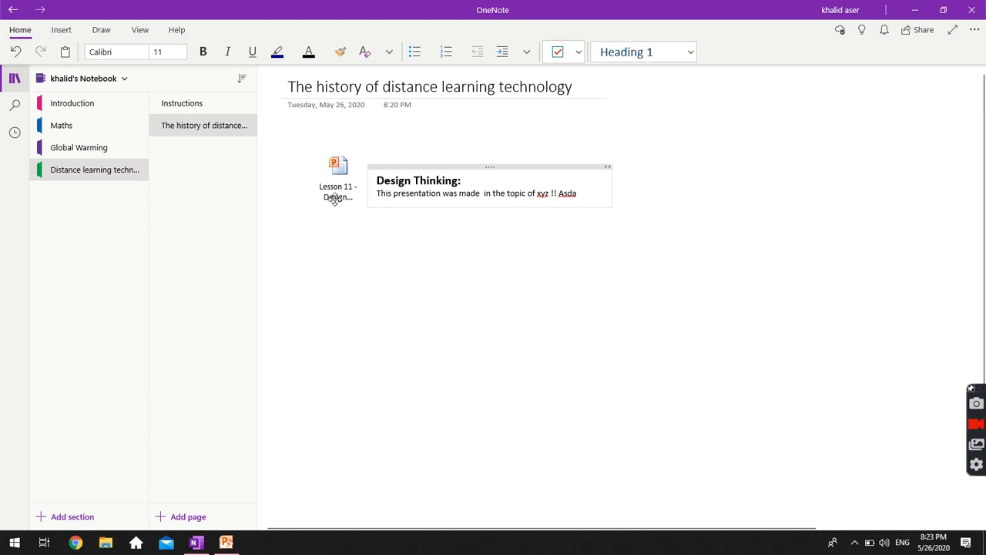
pyautogui.click(81, 150)
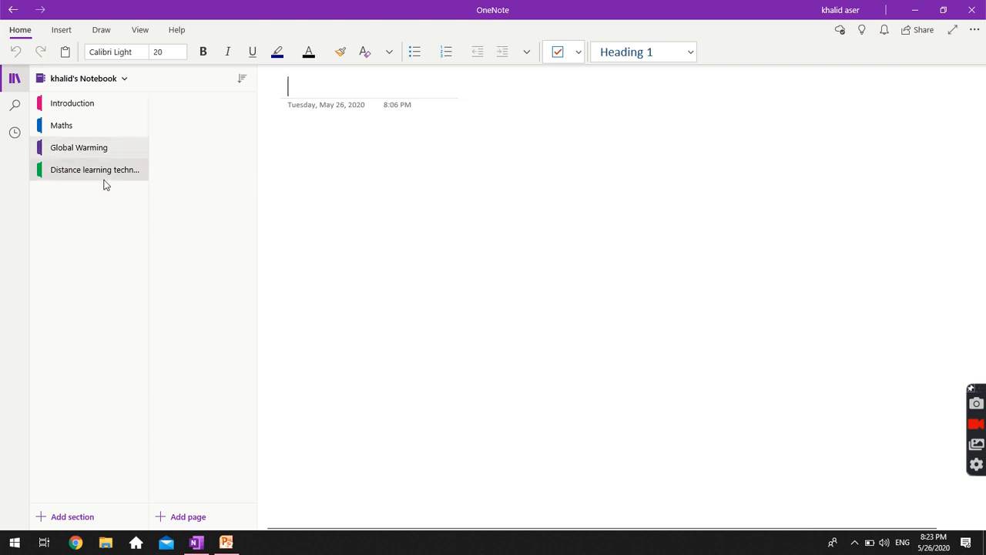
pyautogui.click(103, 179)
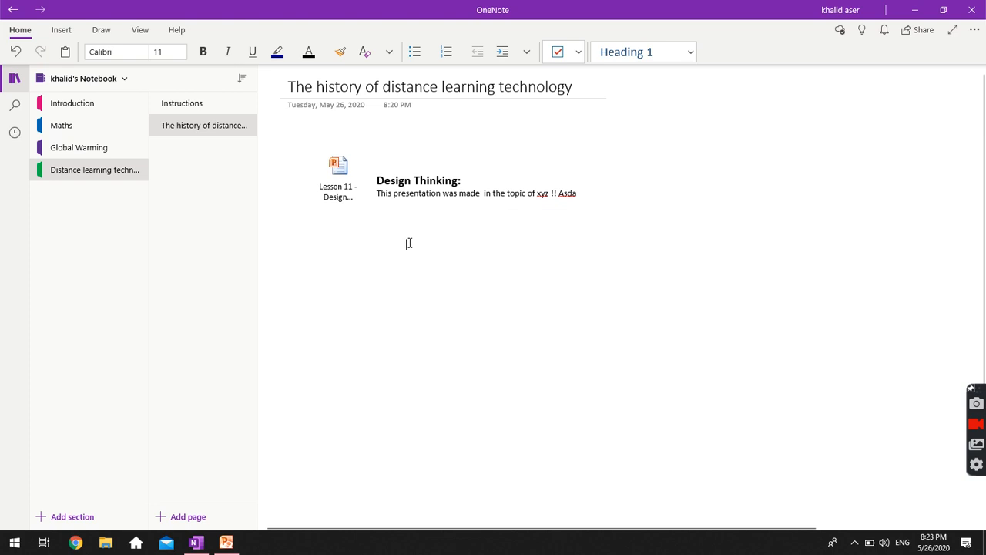
pyautogui.click(114, 102)
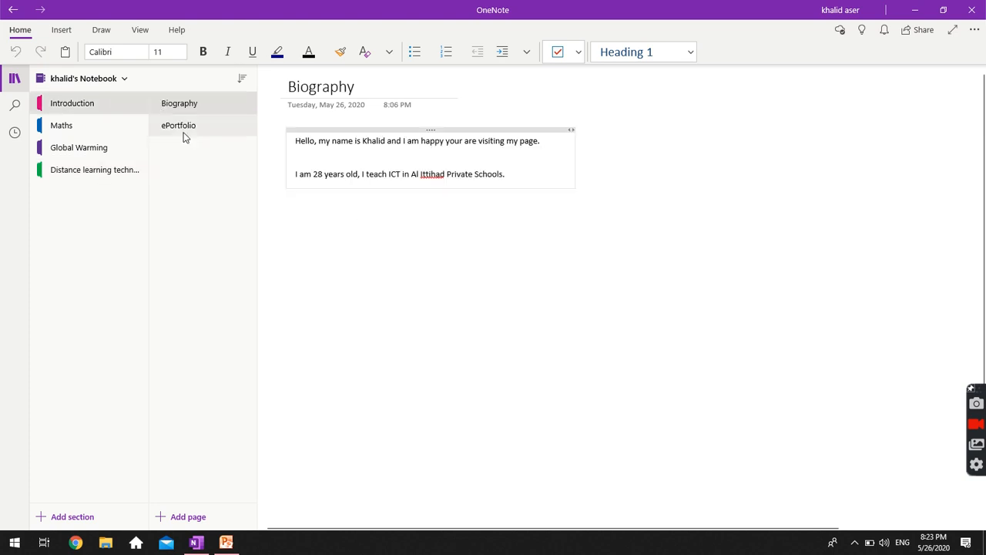
pyautogui.click(184, 132)
pyautogui.click(97, 124)
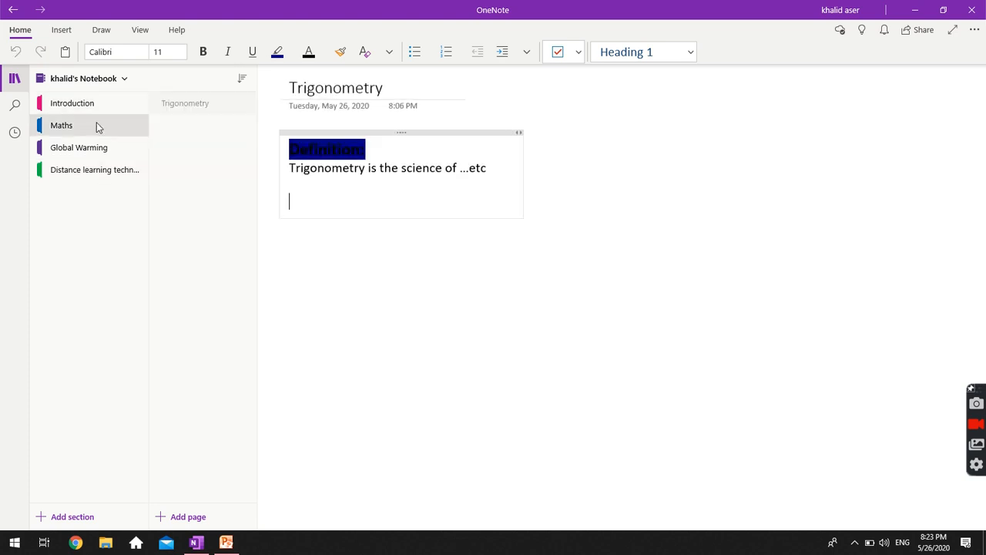
pyautogui.click(108, 149)
pyautogui.click(105, 178)
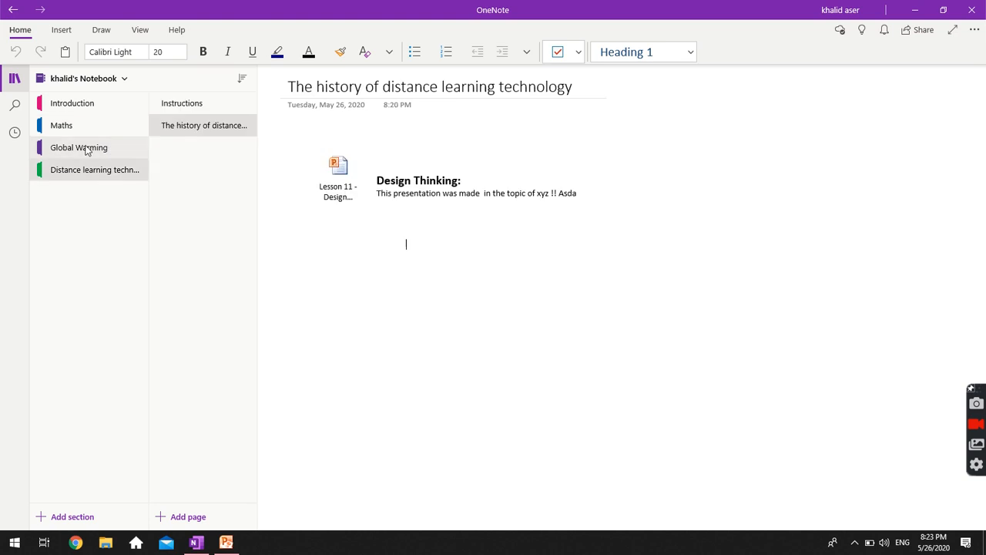
pyautogui.click(86, 149)
pyautogui.click(75, 127)
pyautogui.click(84, 151)
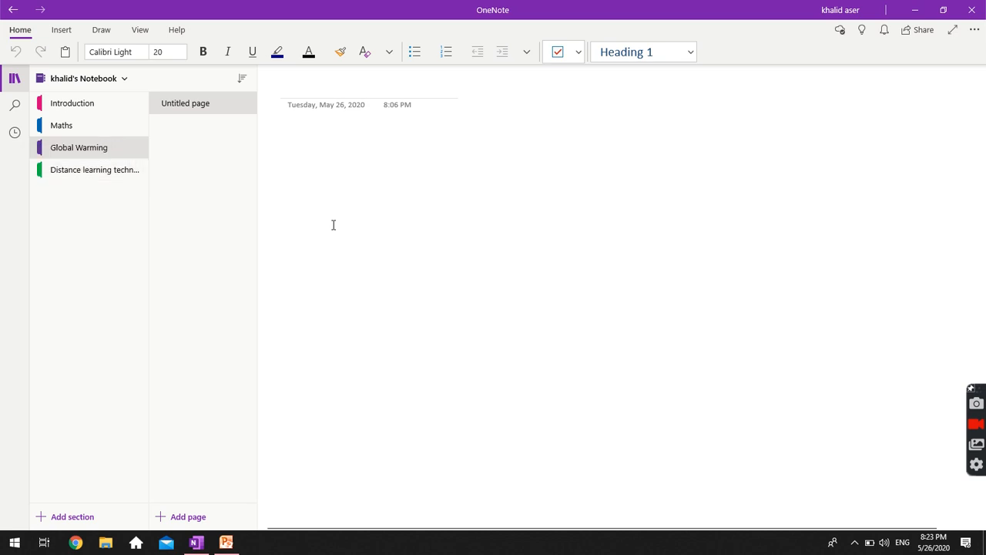
# Share the notebook by entering a colleague's e-mail address with Can edit permission and sending the invite.
pyautogui.click(913, 35)
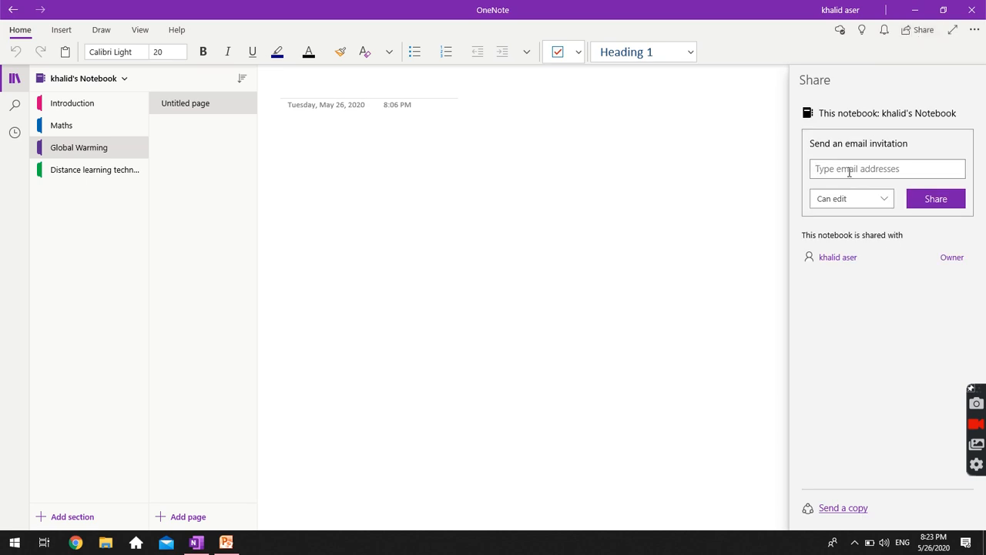
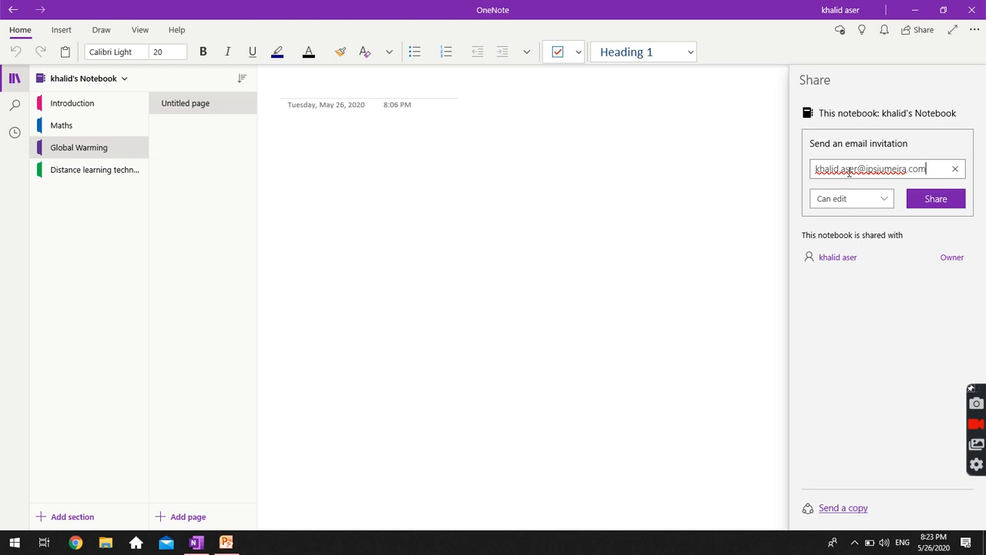
pyautogui.click(881, 198)
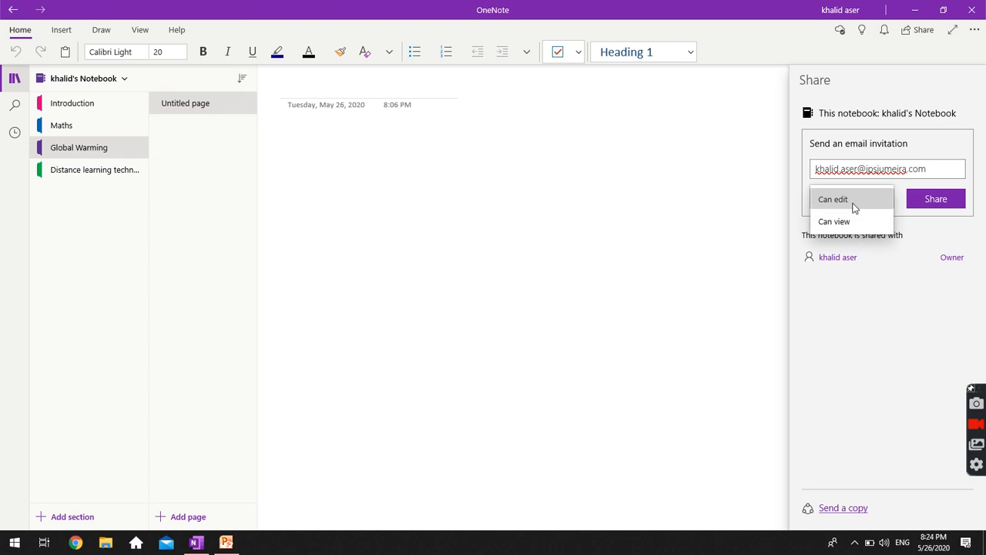
pyautogui.click(851, 205)
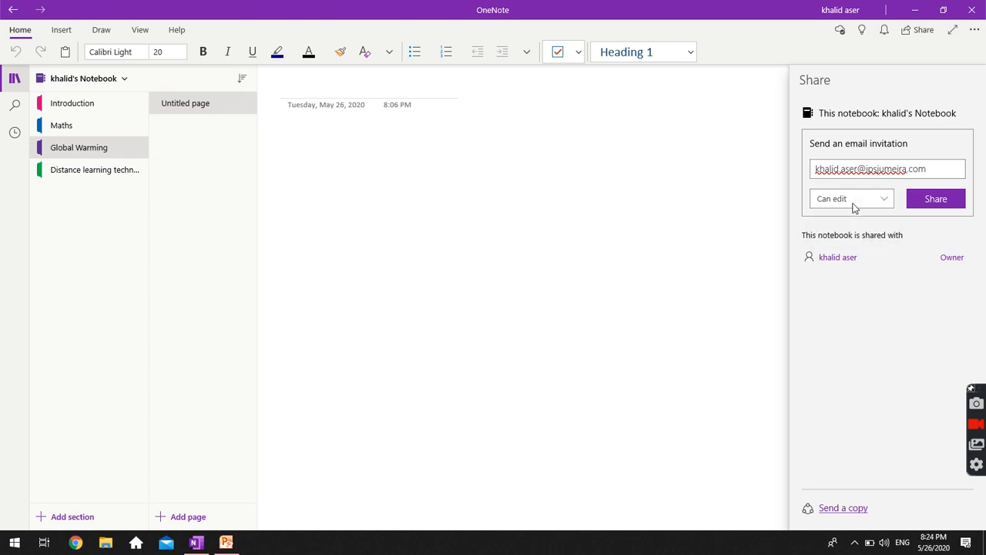
pyautogui.click(928, 203)
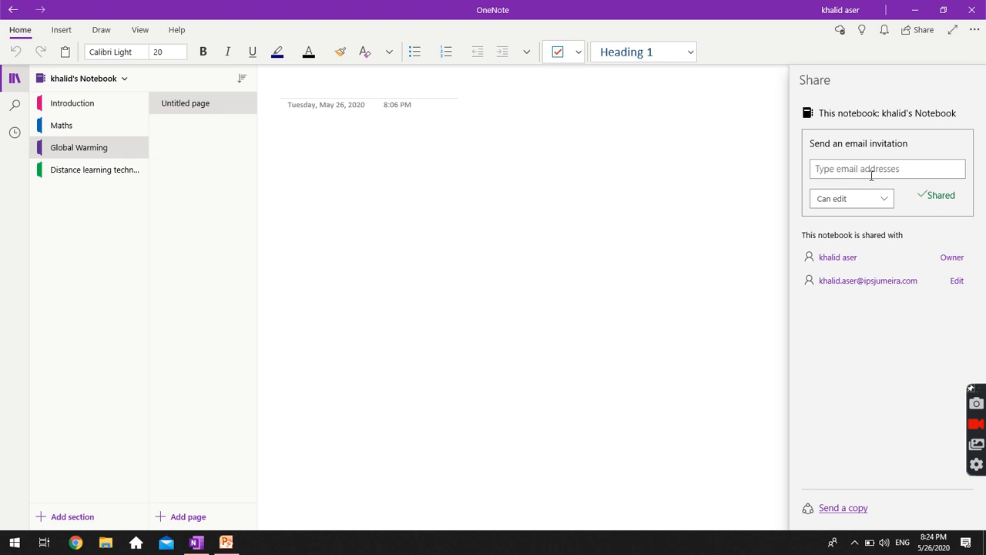
pyautogui.click(888, 171)
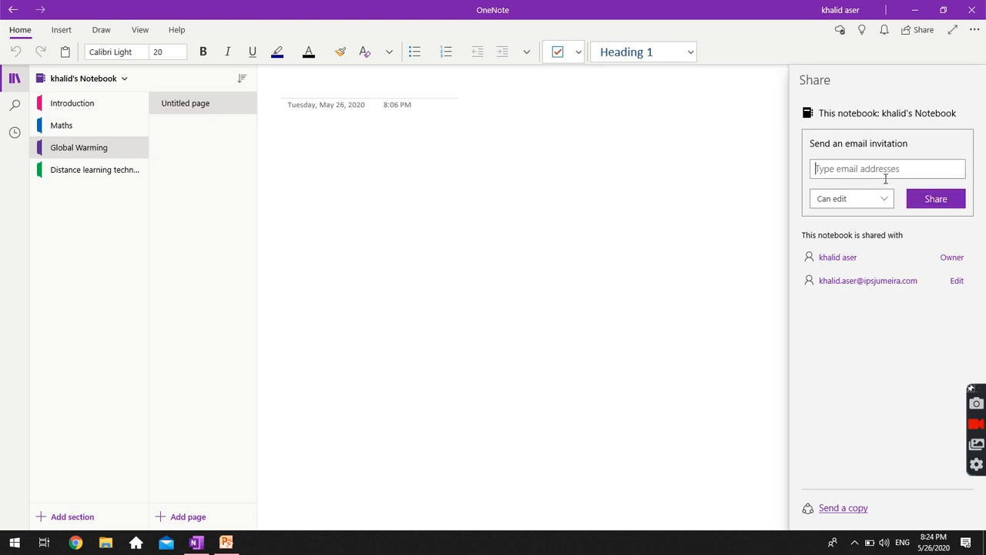
# Check Send a copy and the More options list, then go to the Introduction section's ePortfolio page.
pyautogui.click(842, 508)
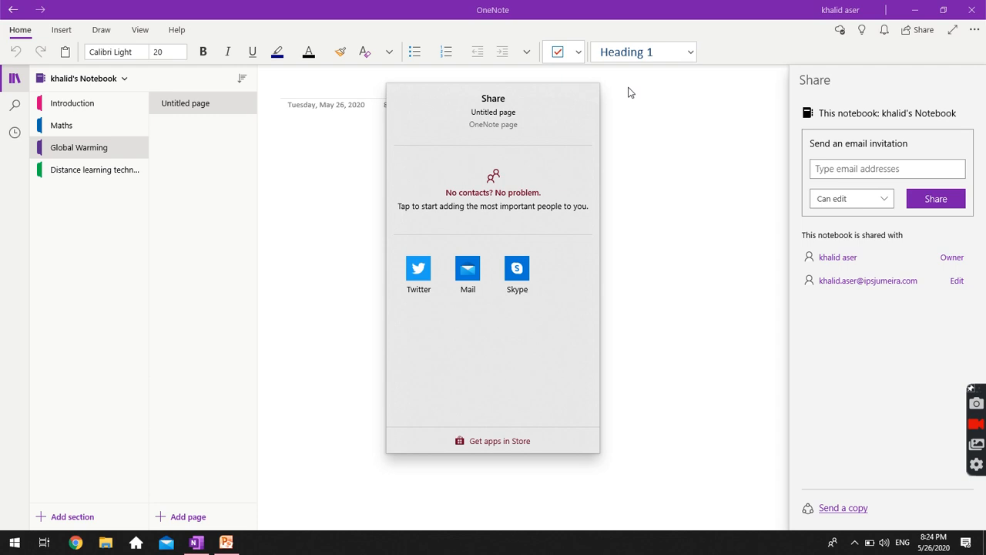
pyautogui.click(629, 160)
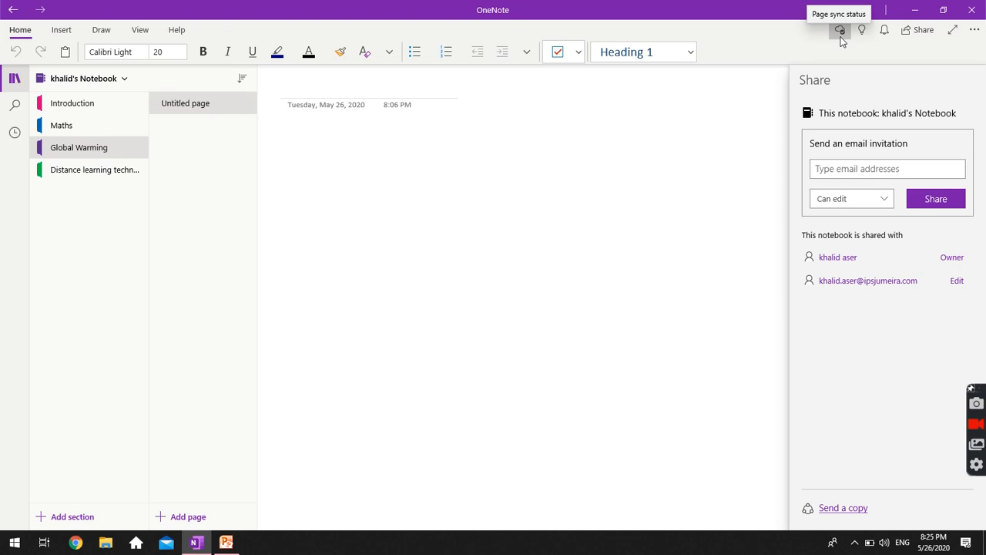
pyautogui.click(975, 30)
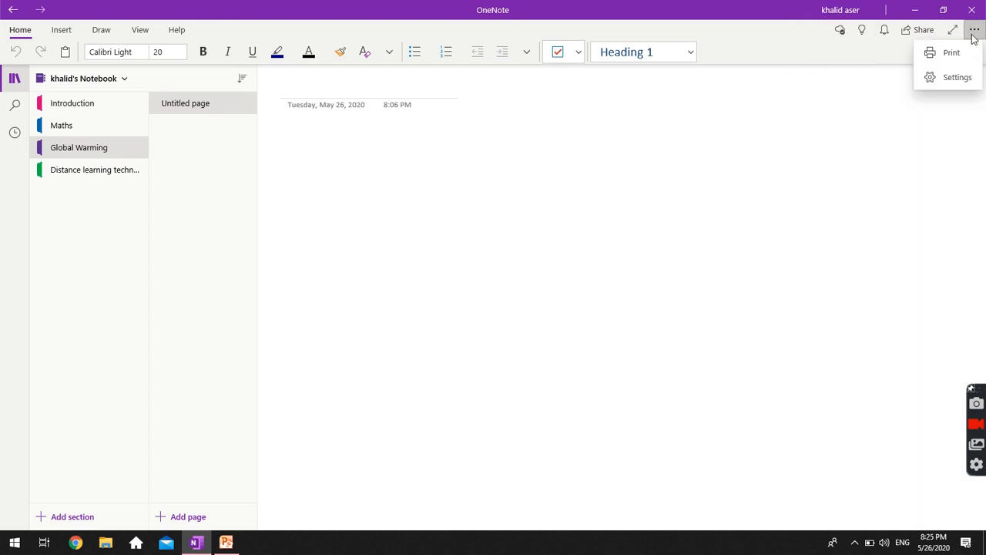
pyautogui.click(734, 166)
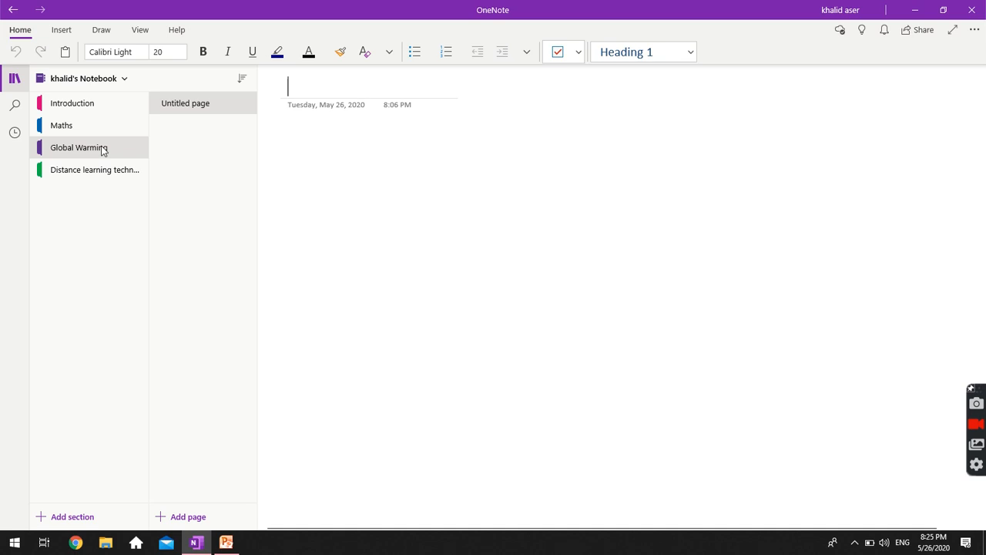
pyautogui.click(85, 126)
pyautogui.click(71, 103)
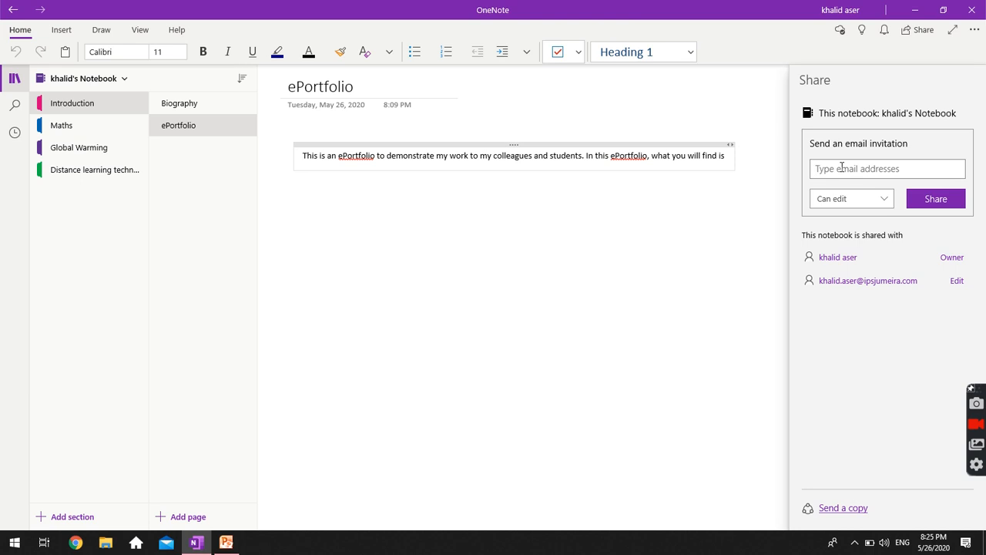
# Stop sharing with the invited second account, leaving only the owner on the notebook.
pyautogui.click(866, 198)
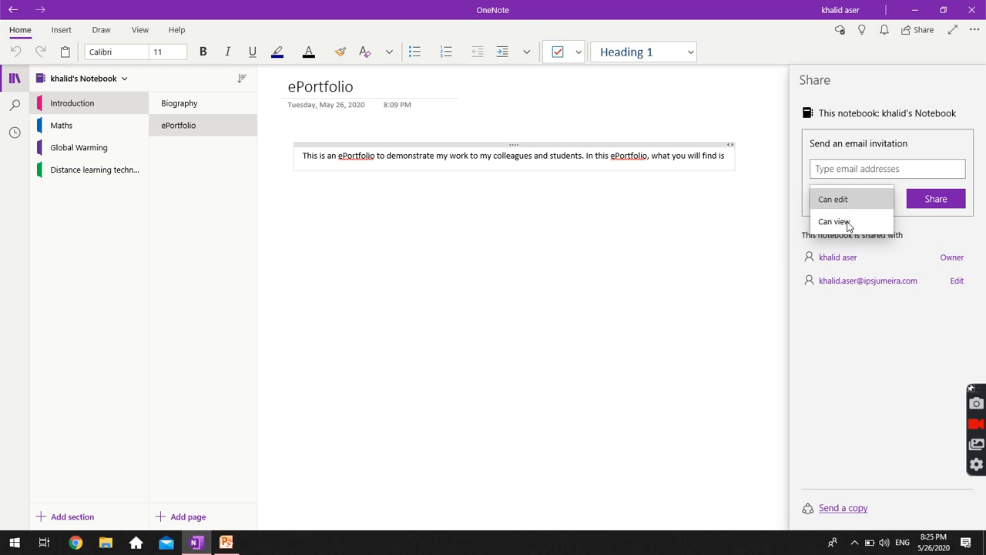
pyautogui.click(935, 213)
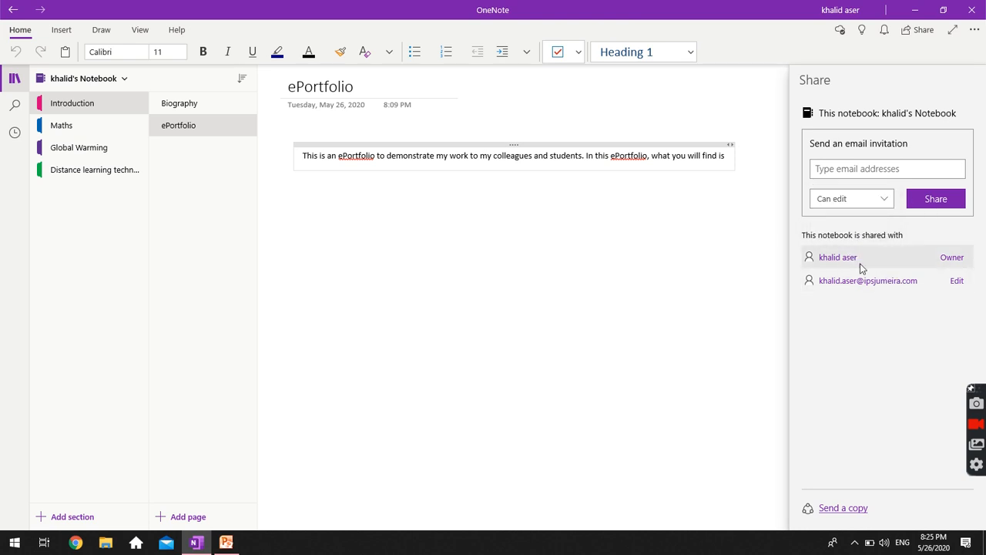
pyautogui.moveTo(860, 267)
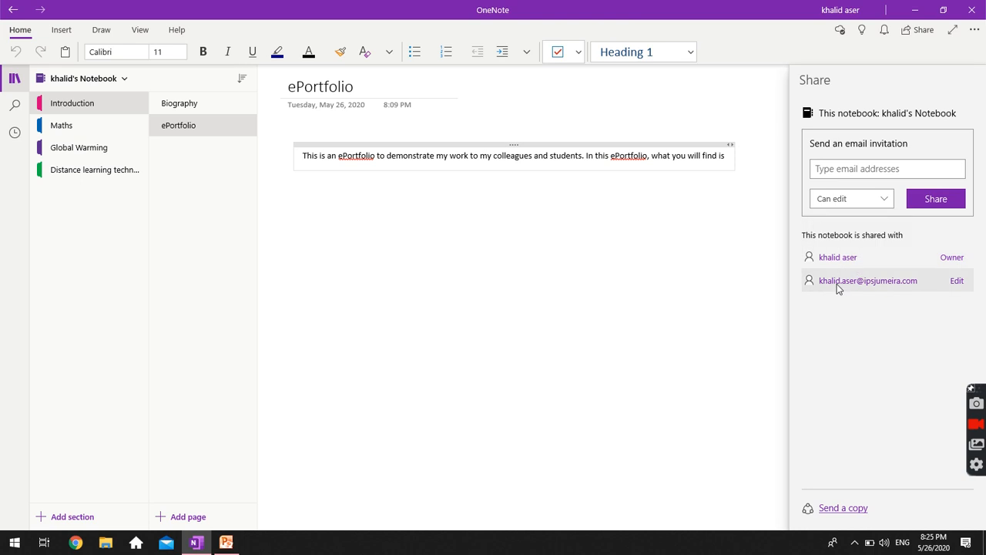
pyautogui.moveTo(827, 288)
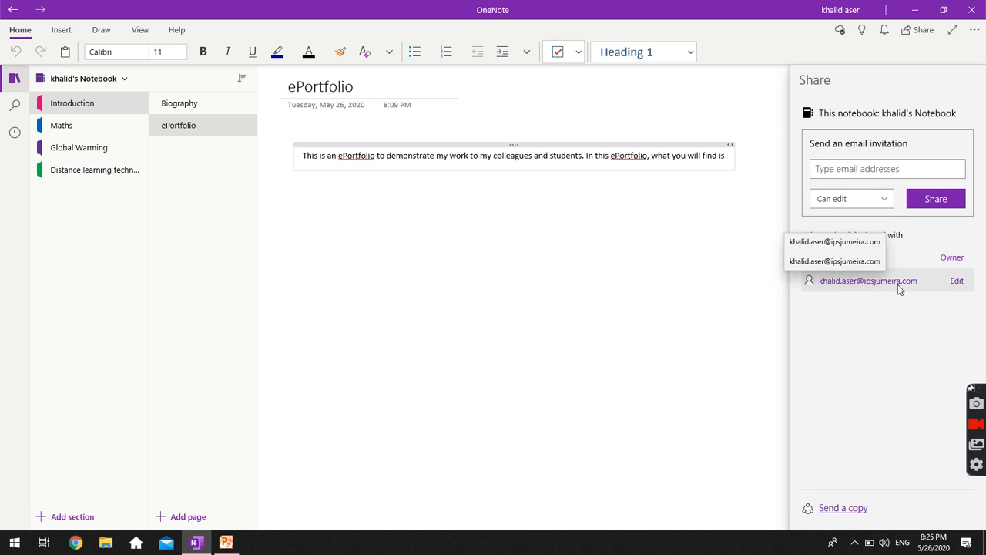
pyautogui.click(959, 285)
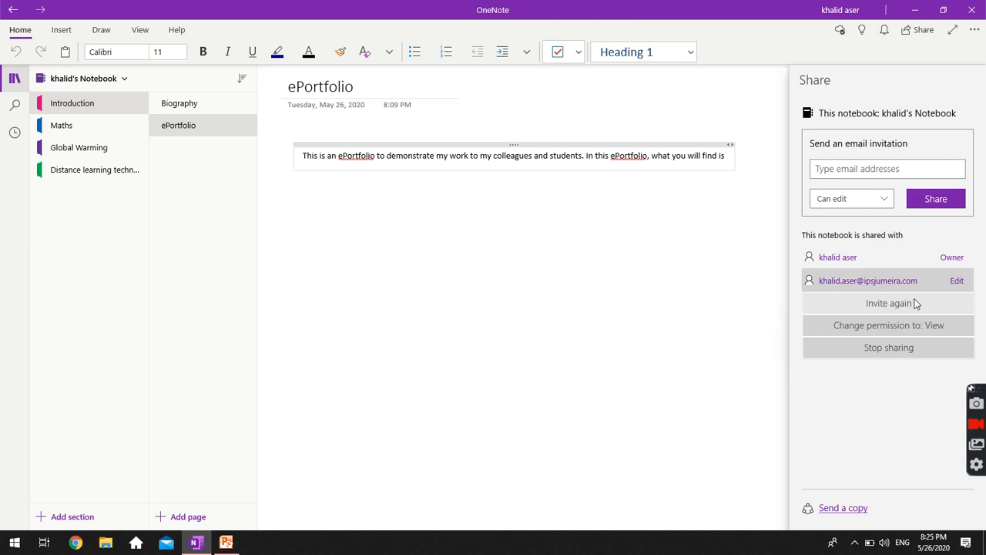
pyautogui.click(887, 346)
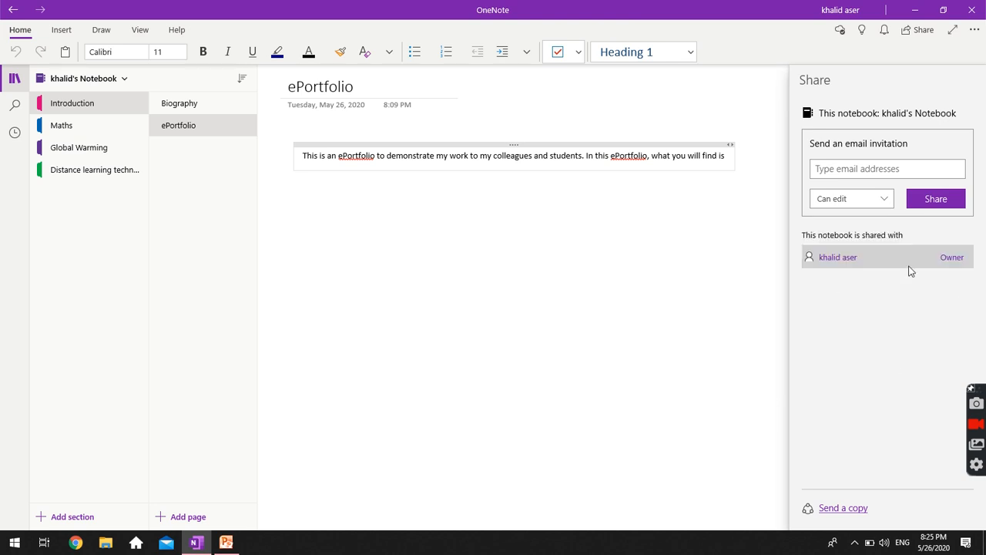
pyautogui.click(922, 171)
pyautogui.write('asdasd')
pyautogui.press('BackSpace')
pyautogui.press('BackSpace')
pyautogui.press('BackSpace')
pyautogui.press('BackSpace')
pyautogui.press('BackSpace')
pyautogui.press('BackSpace')
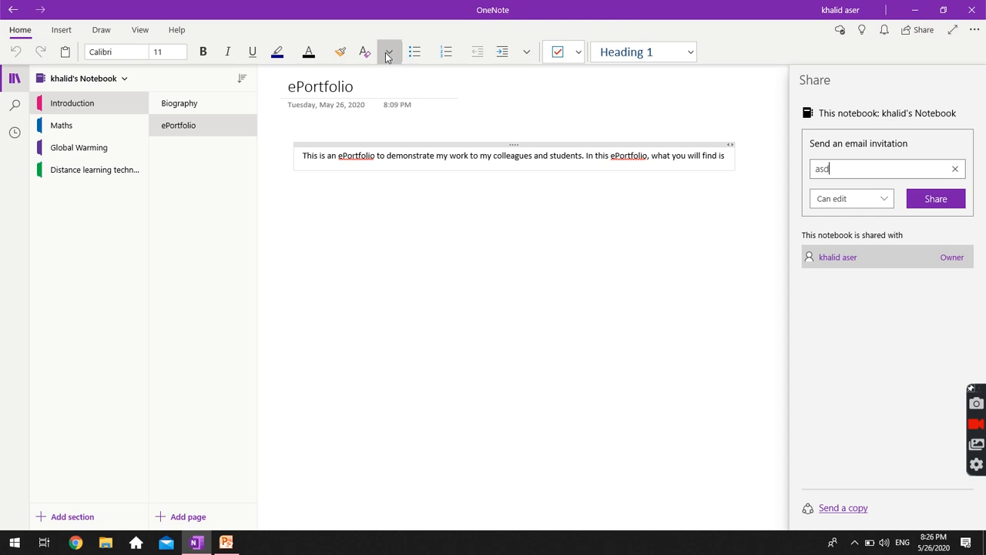